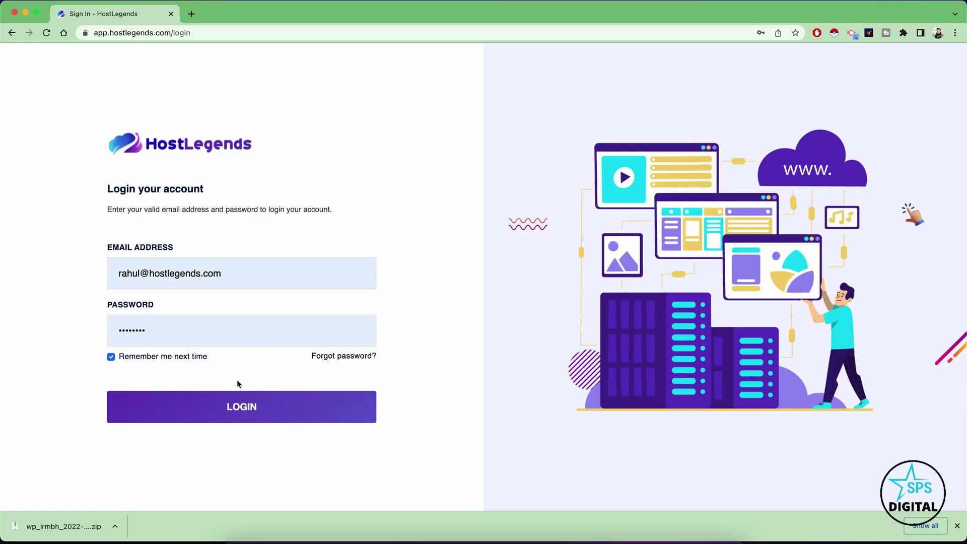
Sign in to the HostLegends account and land on the dashboard.
left_click(246, 414)
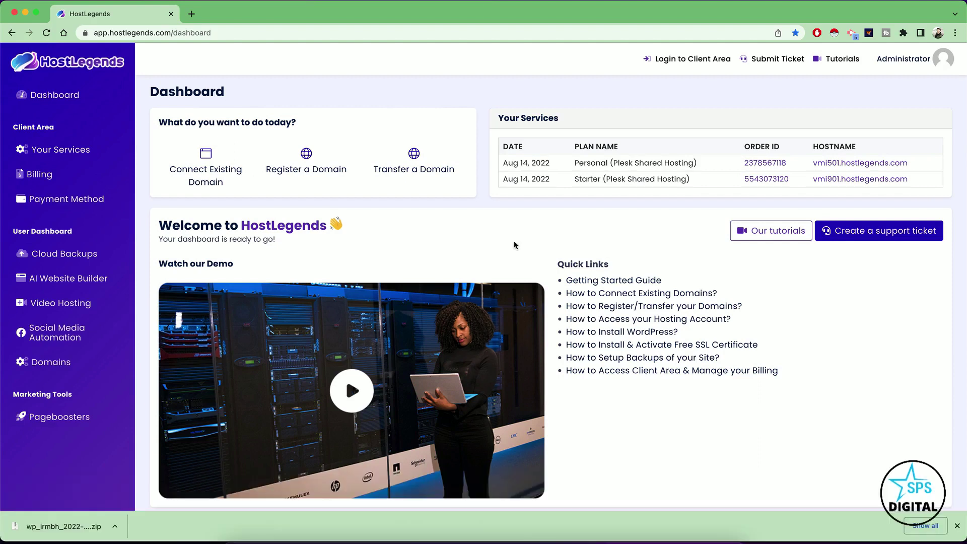
Review the Services page, highlighting the first plan's order ID and the Biennially billing cycle.
left_click(55, 151)
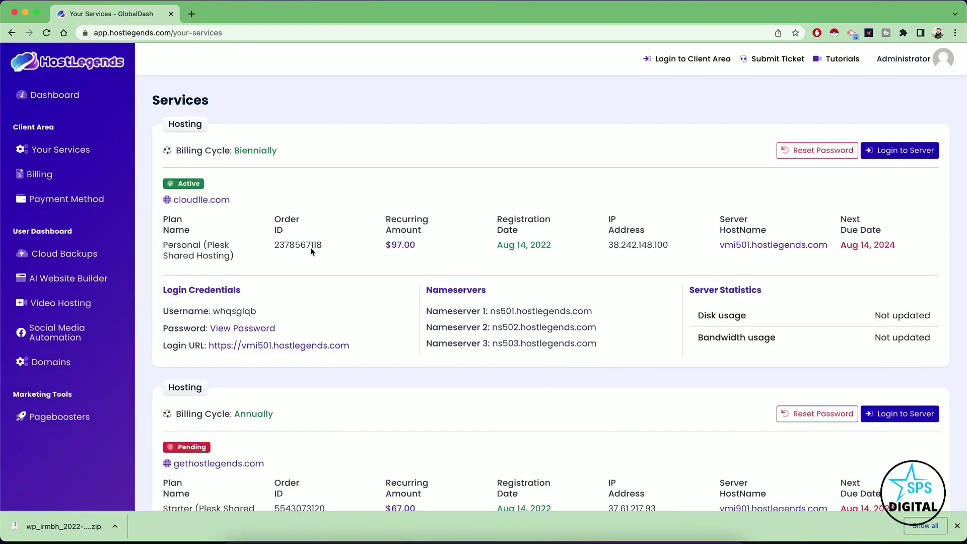
scroll(240, 233, "down", 1)
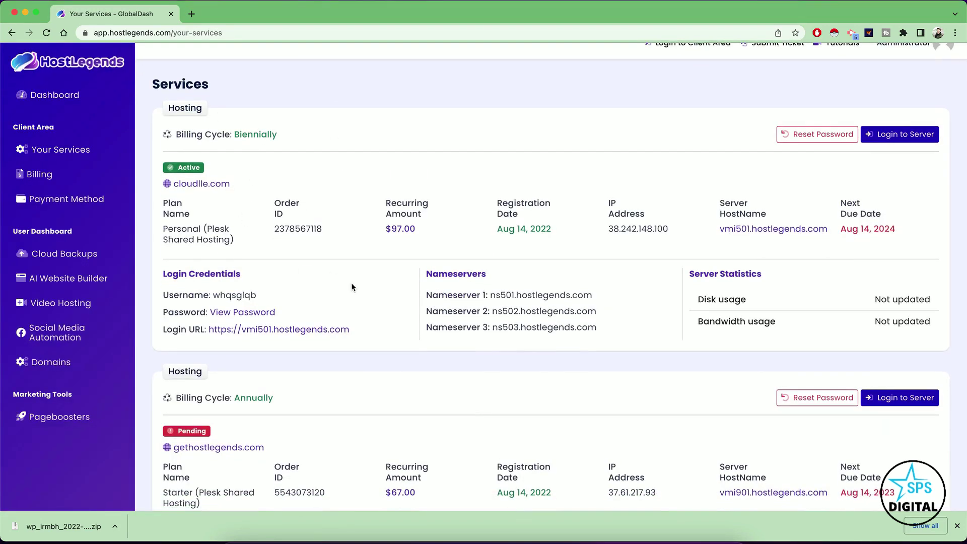
scroll(351, 287, "down", 1)
scroll(378, 346, "down", 3)
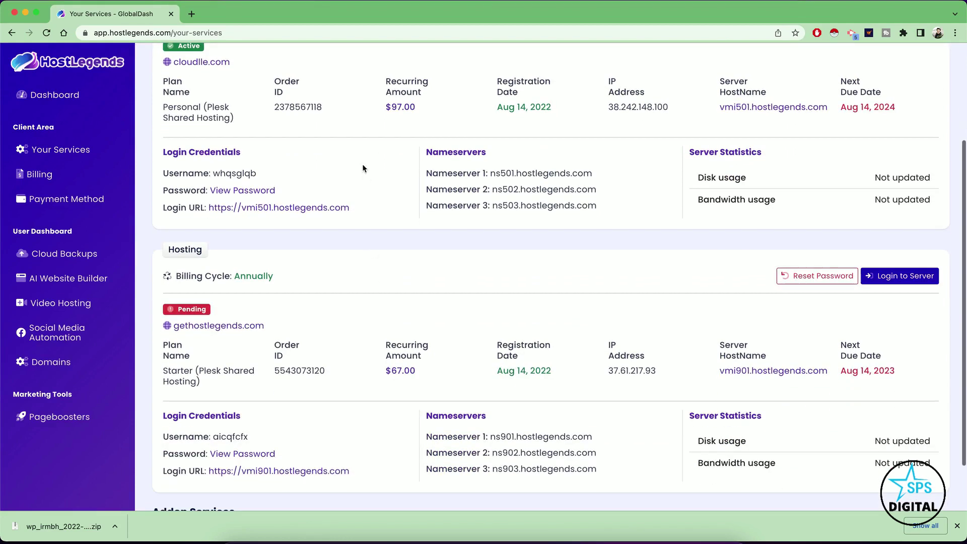
scroll(361, 319, "up", 3)
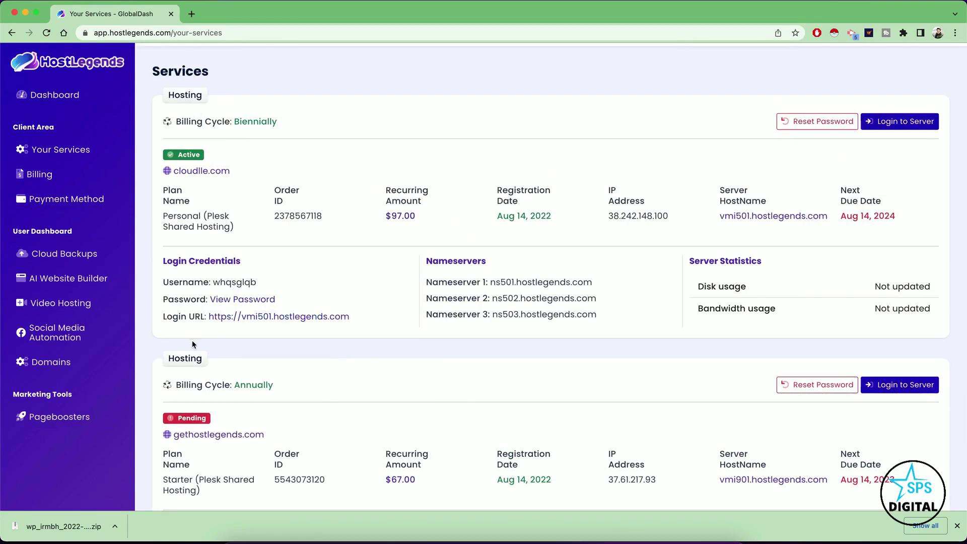
left_click_drag(168, 220, 182, 219)
scroll(174, 220, "down", 2)
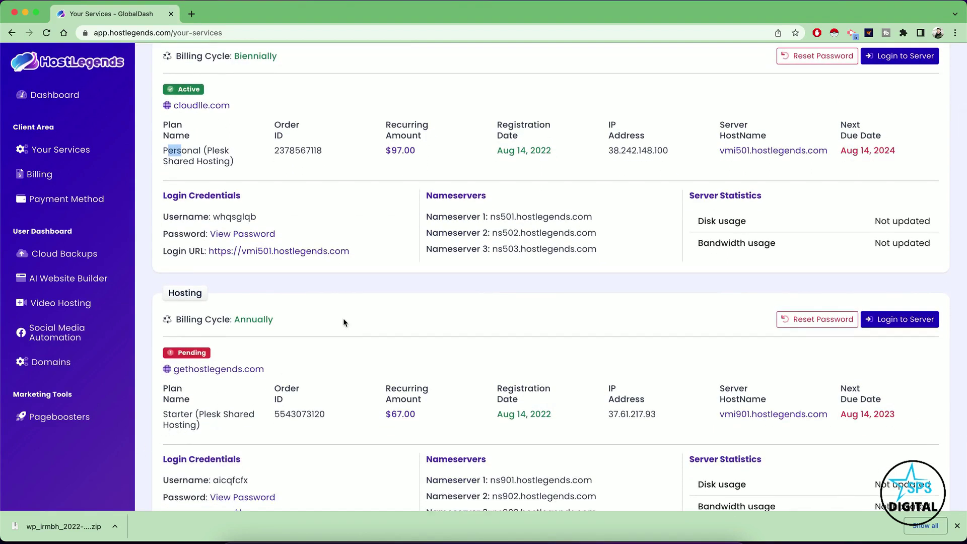
scroll(343, 319, "up", 1)
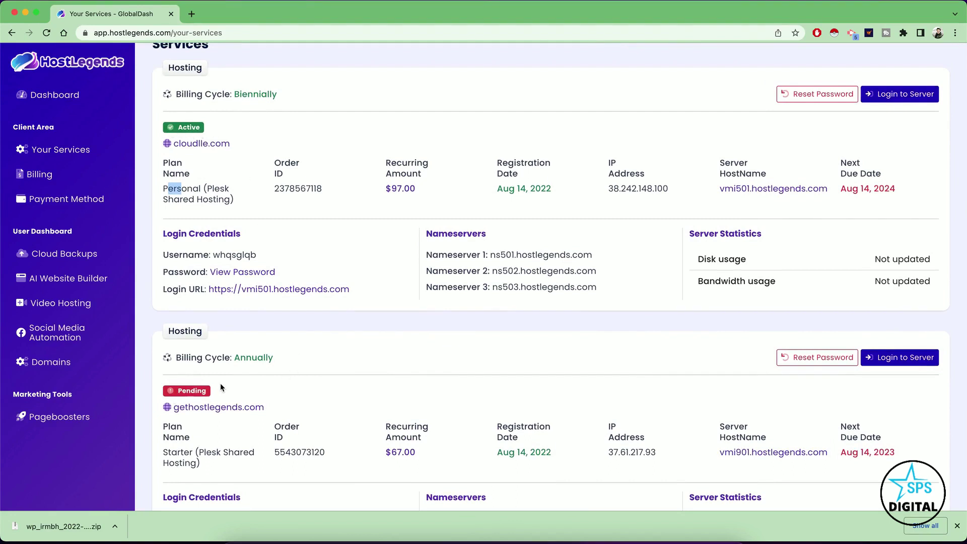
scroll(220, 383, "down", 1)
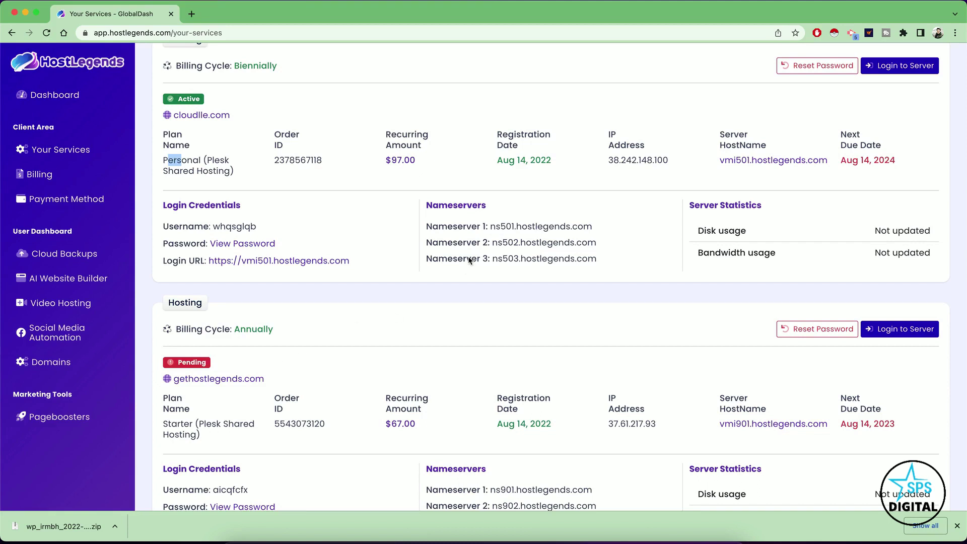
scroll(461, 261, "up", 2)
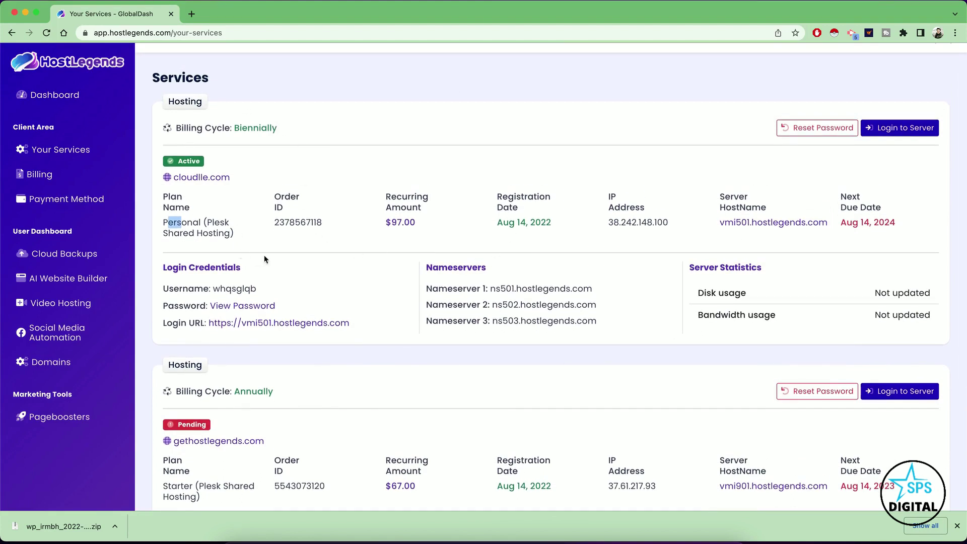
left_click_drag(278, 222, 320, 224)
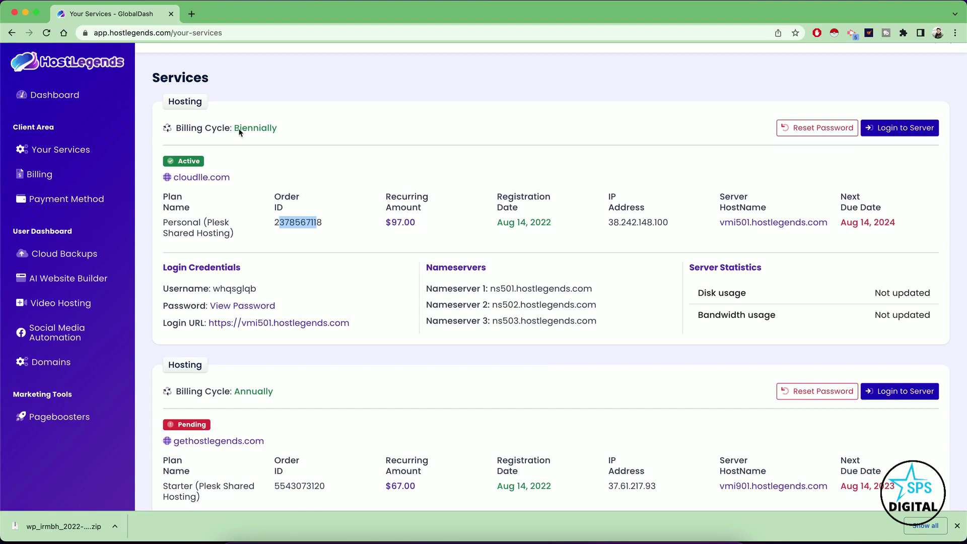
left_click_drag(234, 129, 275, 129)
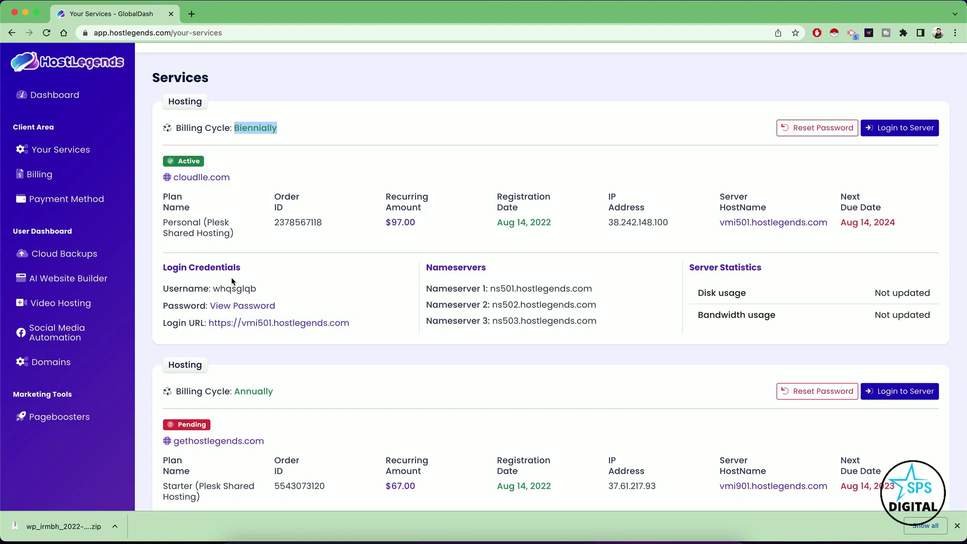
Reveal and hide the first plan's password, then log in to its Plesk server in a new tab.
left_click(249, 305)
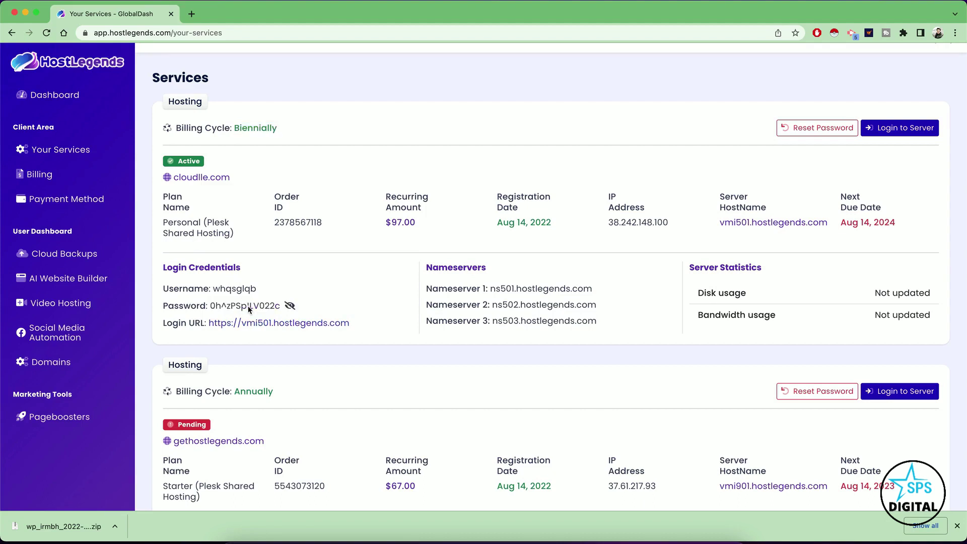
left_click(289, 306)
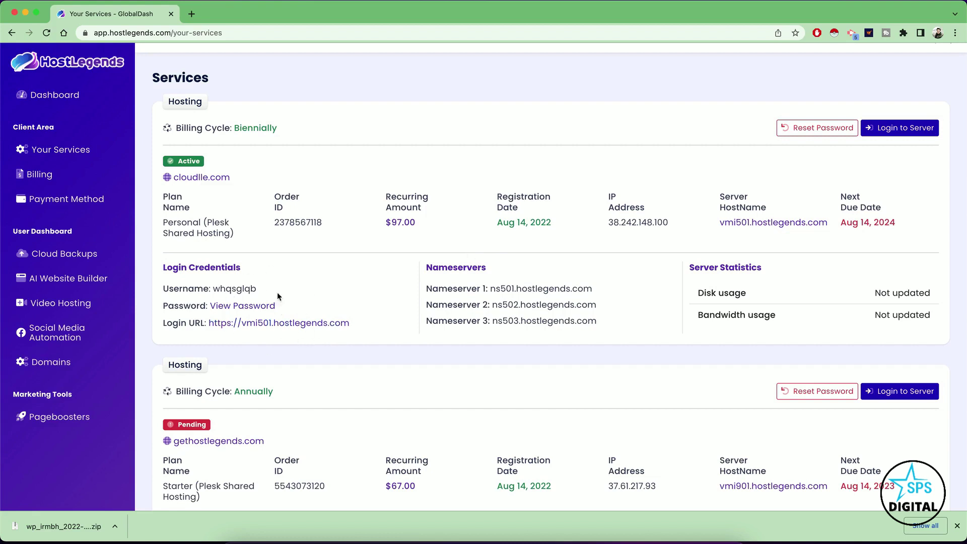
left_click(910, 130)
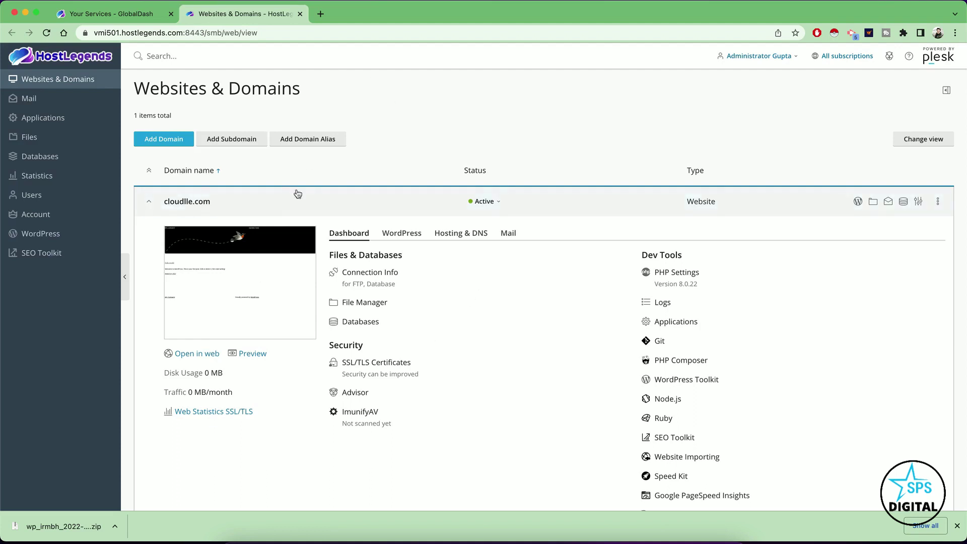
Switch between the Plesk panel and HostLegends tabs, ending on the Services tab.
left_click(123, 17)
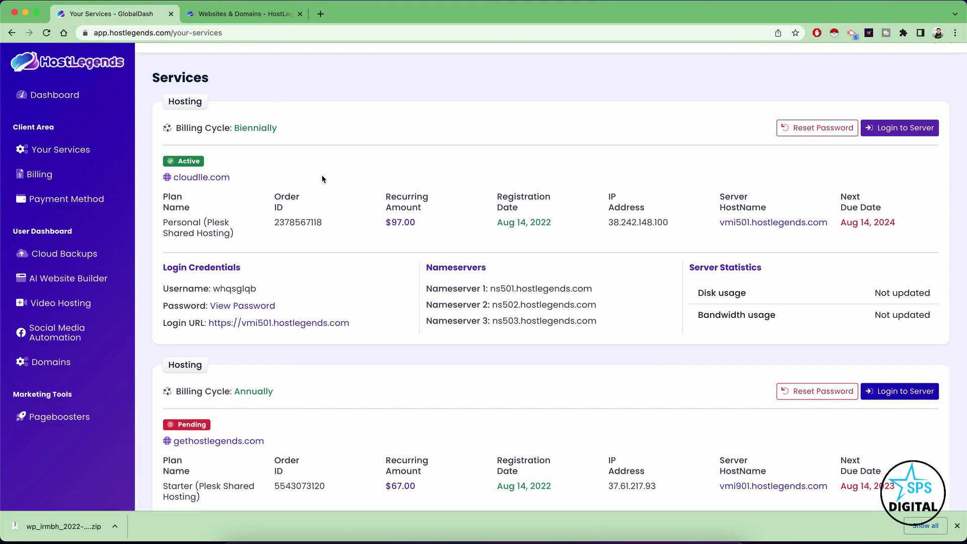
left_click(242, 15)
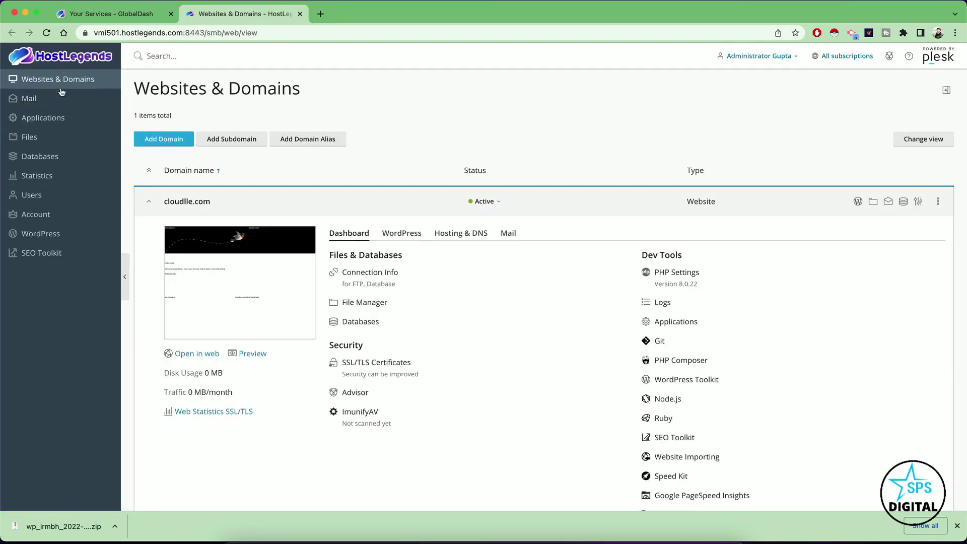
left_click(123, 17)
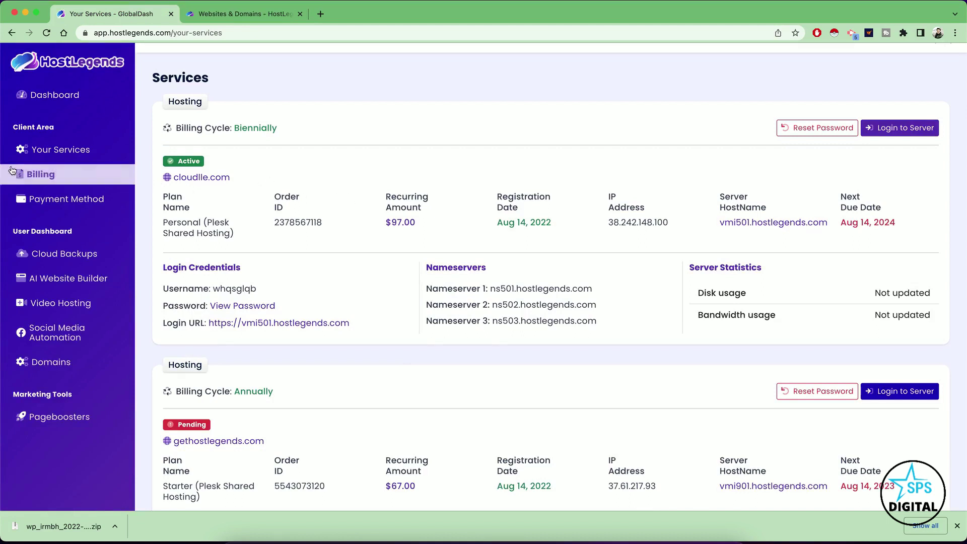
Review the Billing overview of purchased plans, then show the empty Payment Methods page.
left_click(35, 175)
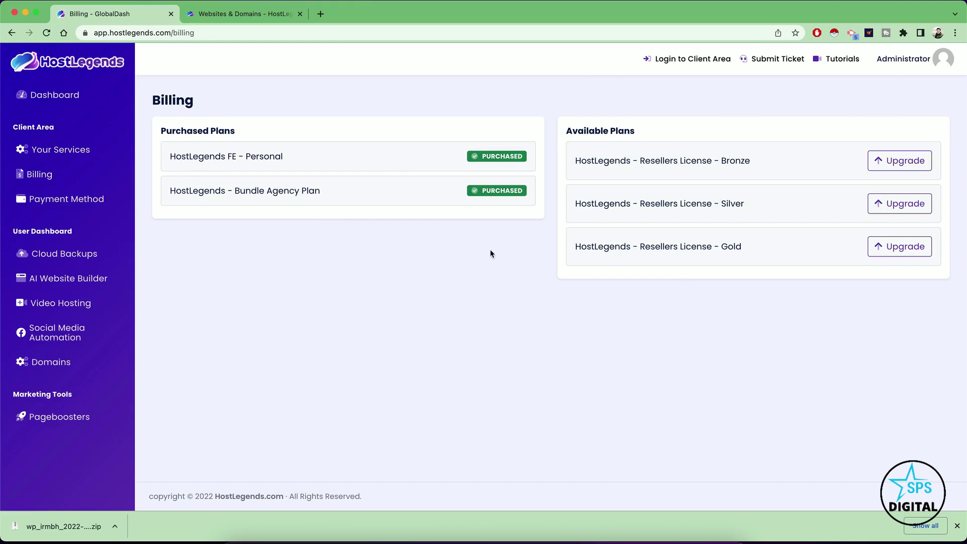
left_click(81, 198)
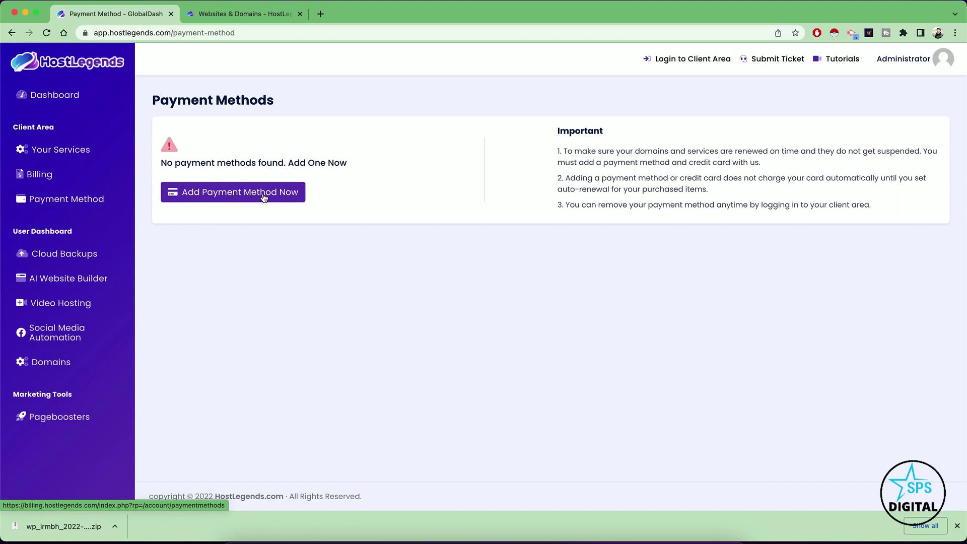
In the billing client area, reach Payment Methods and start adding a new credit card, then return to the dashboard tab.
left_click(692, 59)
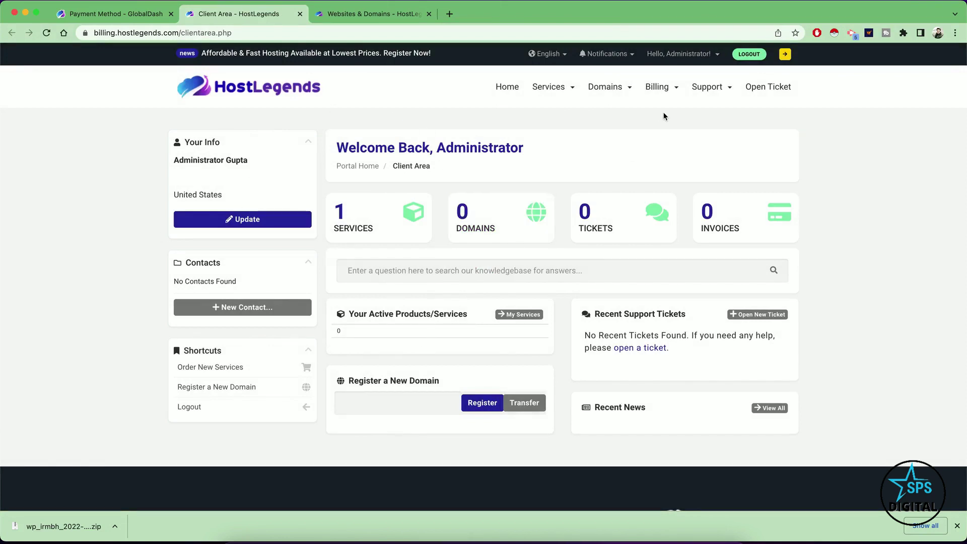
left_click(657, 88)
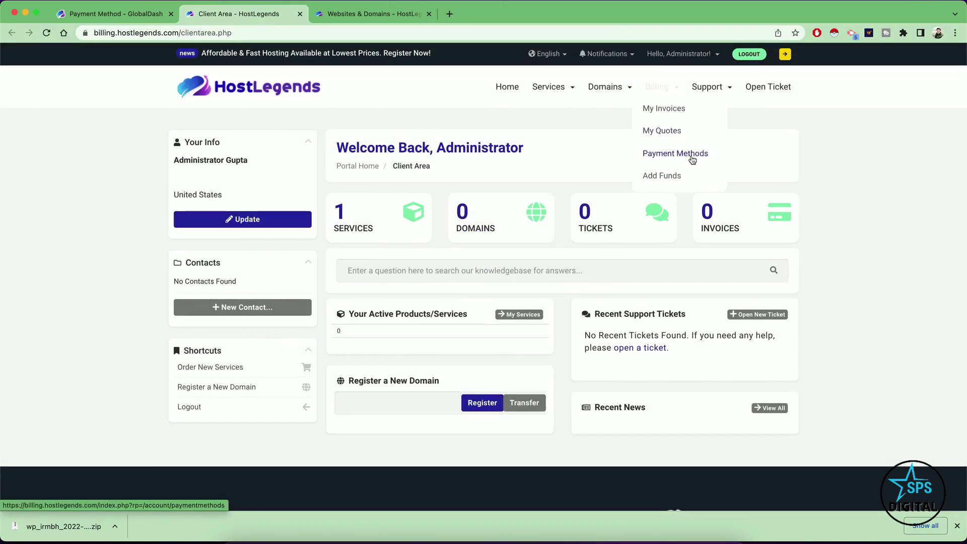
left_click(675, 155)
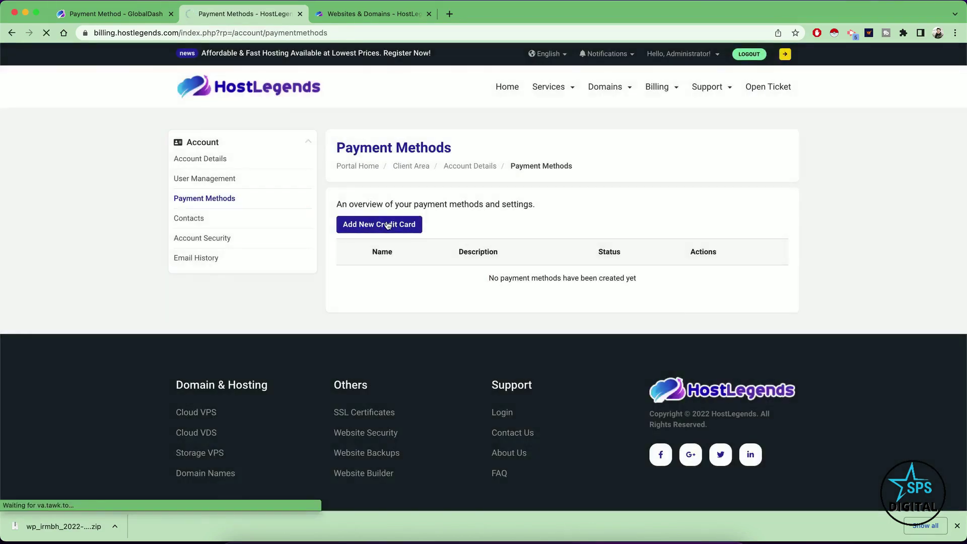
left_click(388, 226)
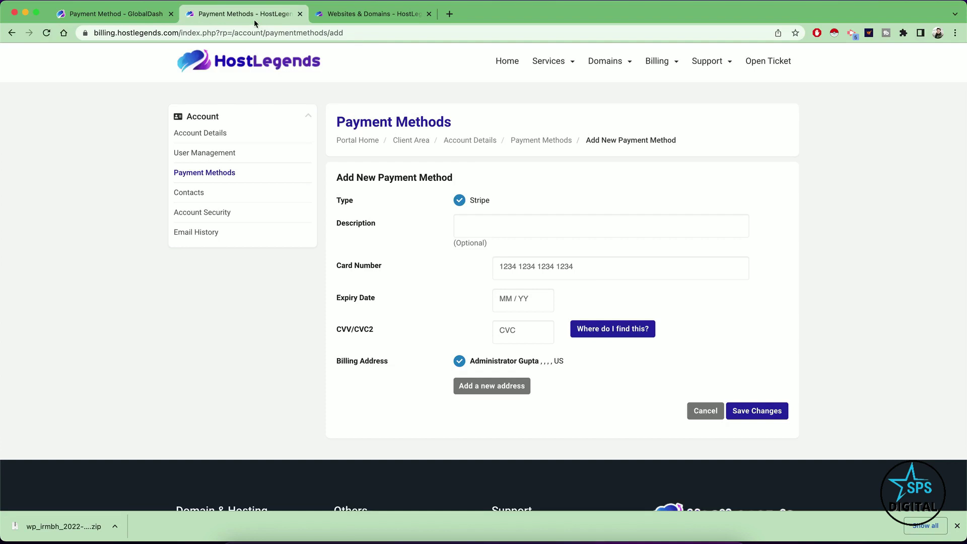
left_click(131, 18)
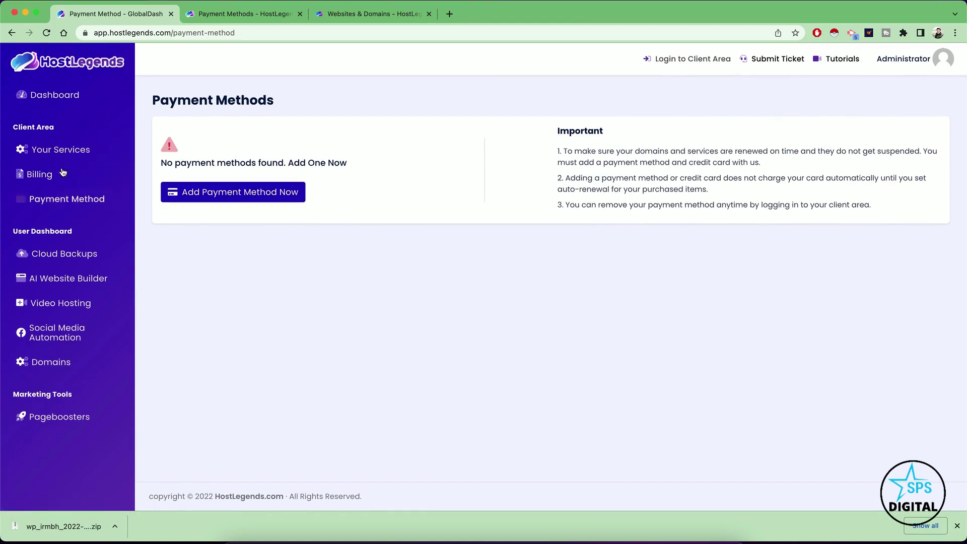
From the dashboard, view the service details and log in to the cloudlle.com Plesk control panel.
left_click(50, 95)
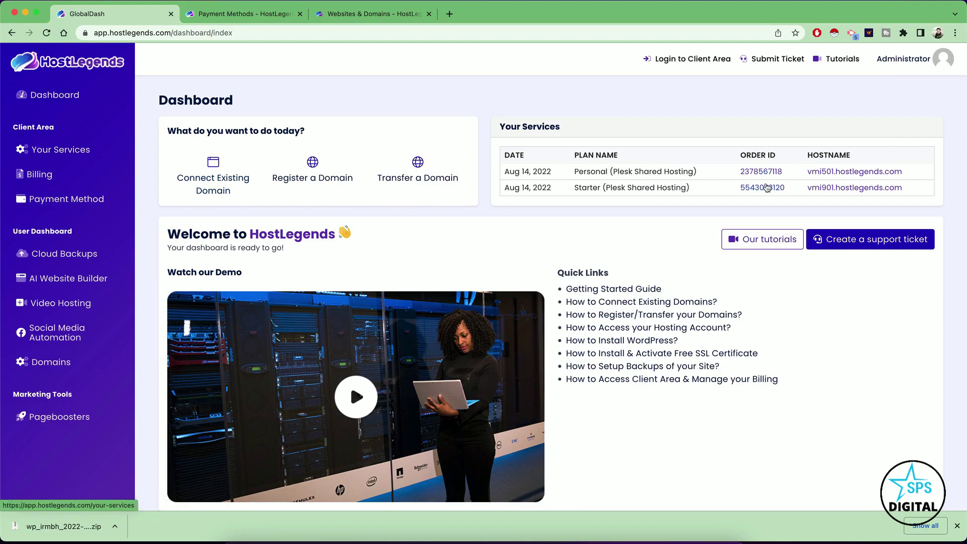
left_click(765, 171)
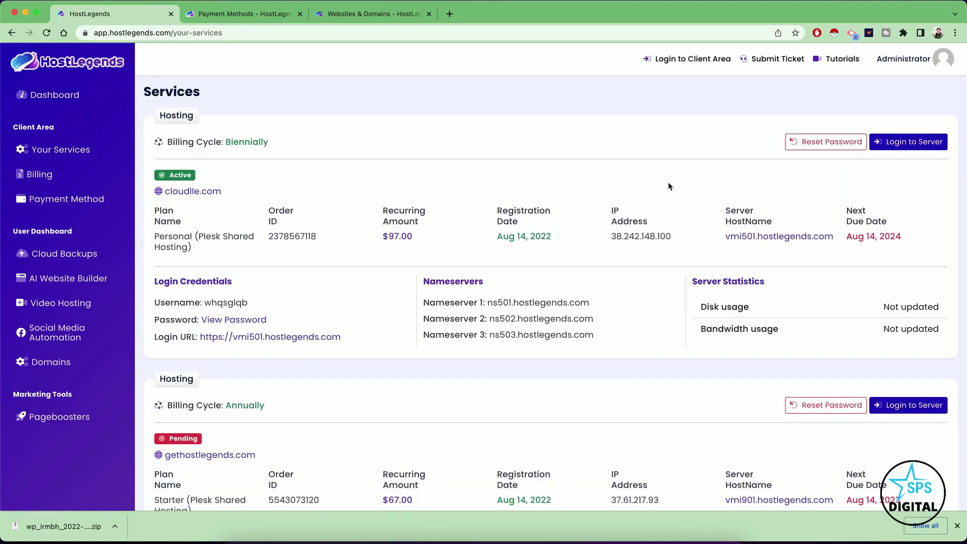
left_click(904, 153)
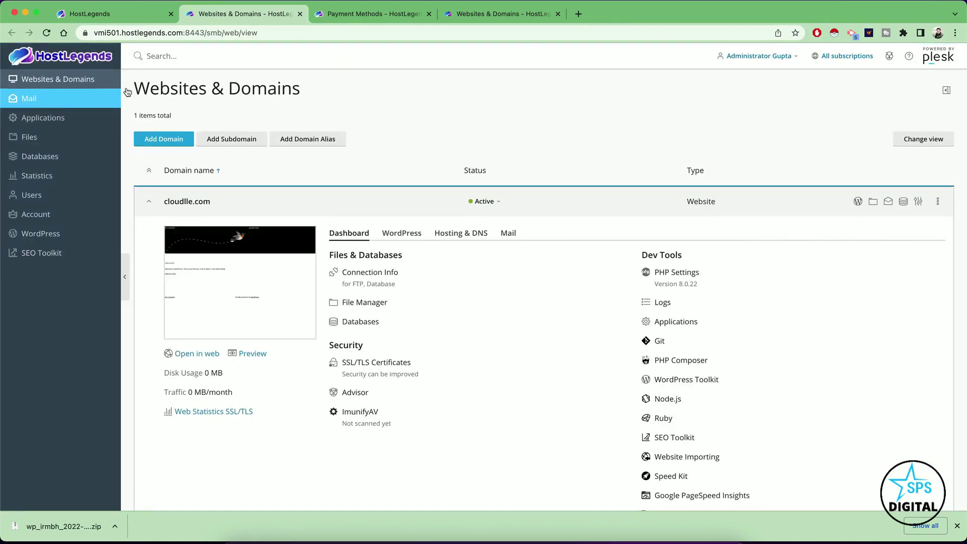
Start a blank website named sampledomain.com, keeping cloudlle.com as the webspace.
left_click(171, 140)
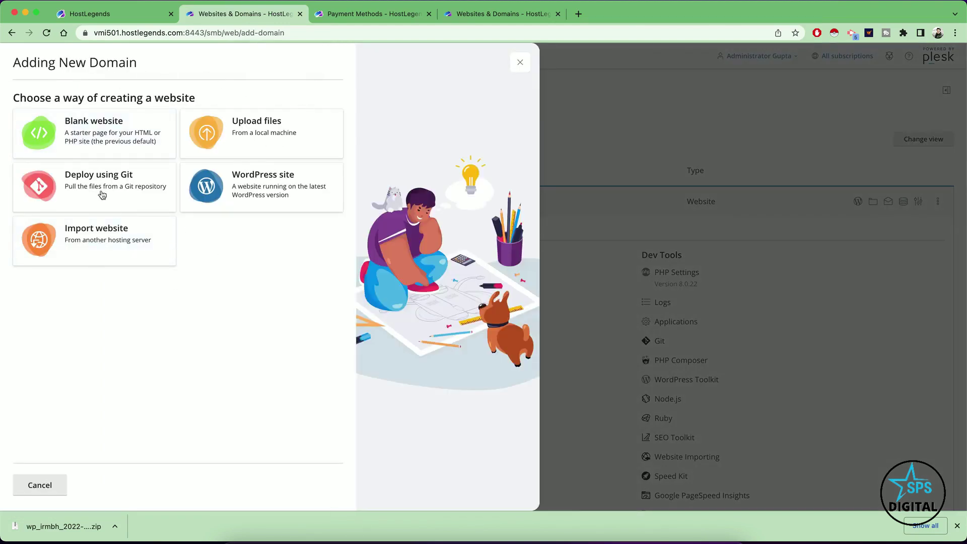
left_click(73, 132)
left_click(113, 210)
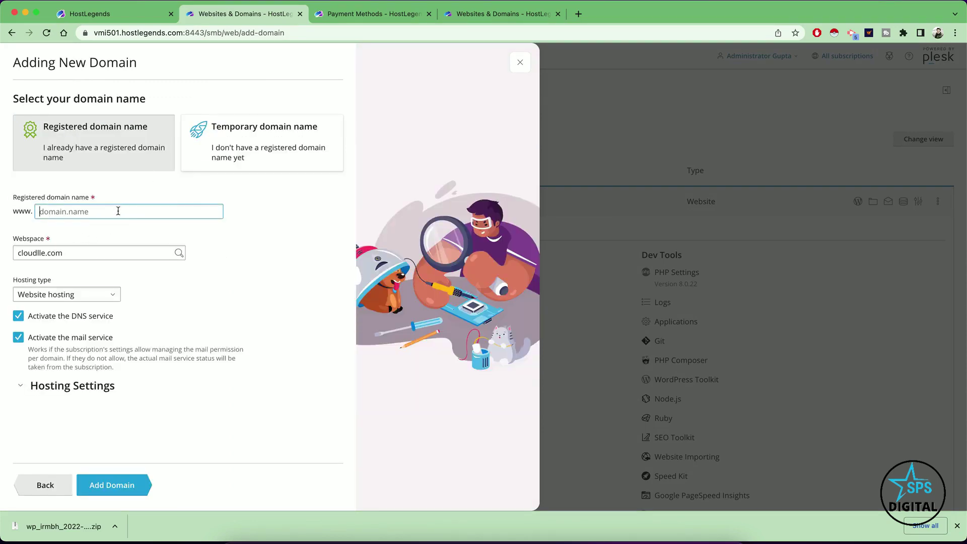
left_click(118, 211)
type("sample")
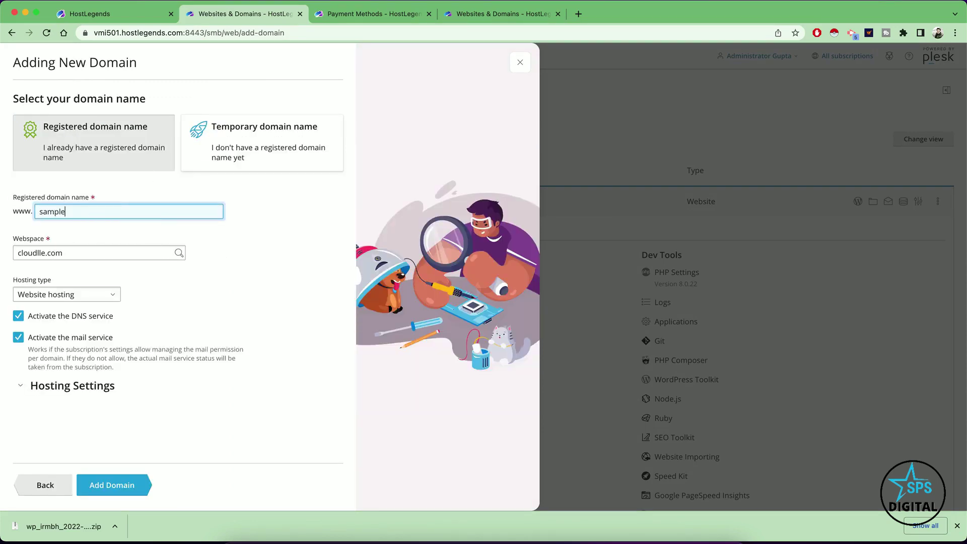
type("domain.com")
left_click(103, 252)
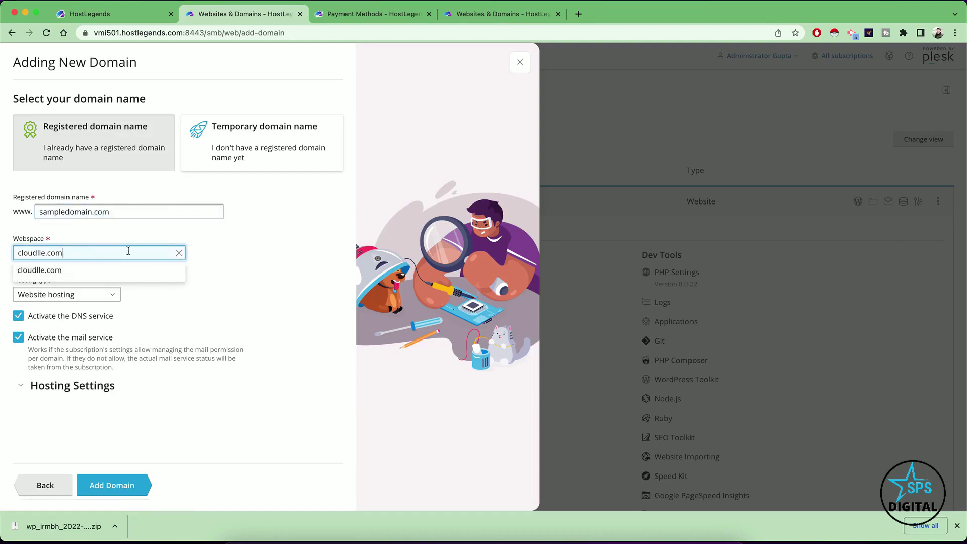
left_click(46, 270)
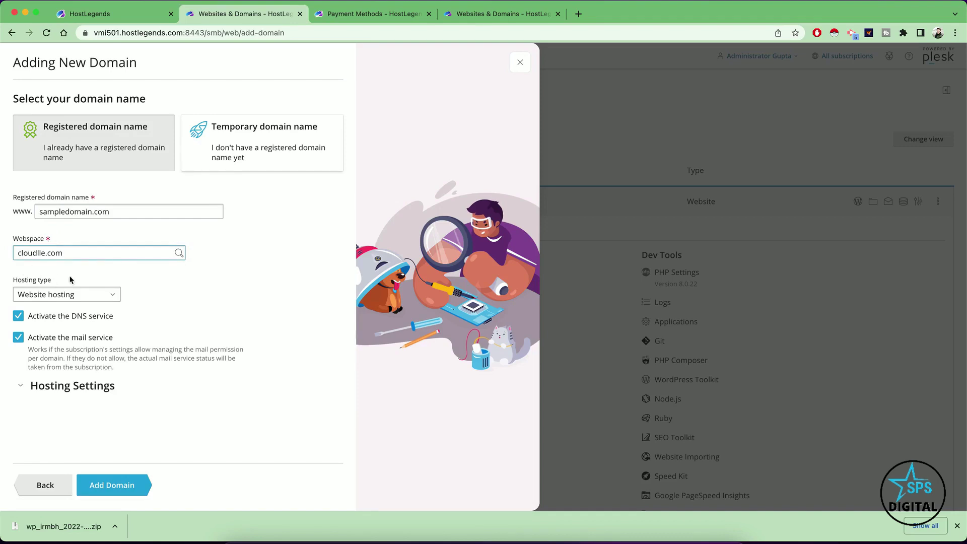
Keep Website hosting, review hosting settings, create sampledomain.com, and return to HostLegends.
left_click(72, 296)
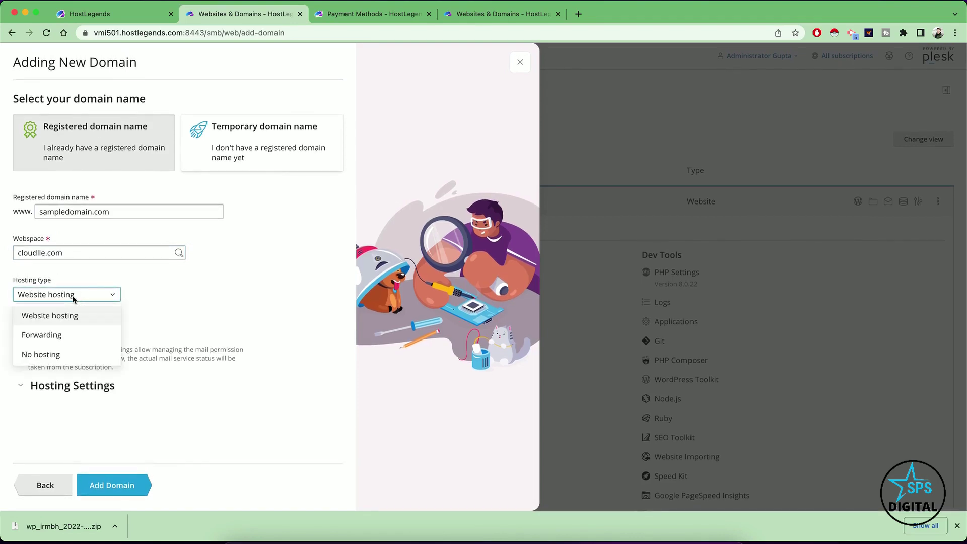
left_click(161, 325)
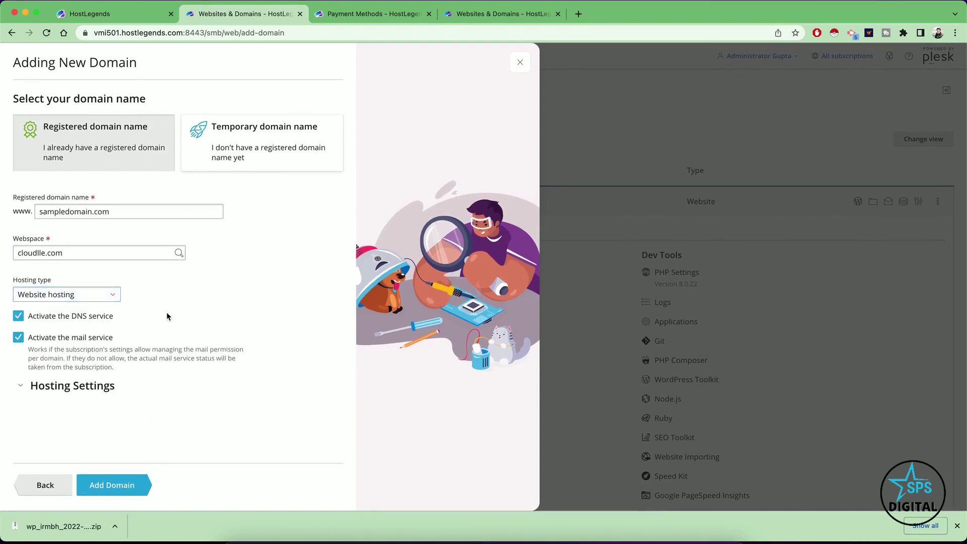
left_click(20, 386)
scroll(242, 348, "down", 2)
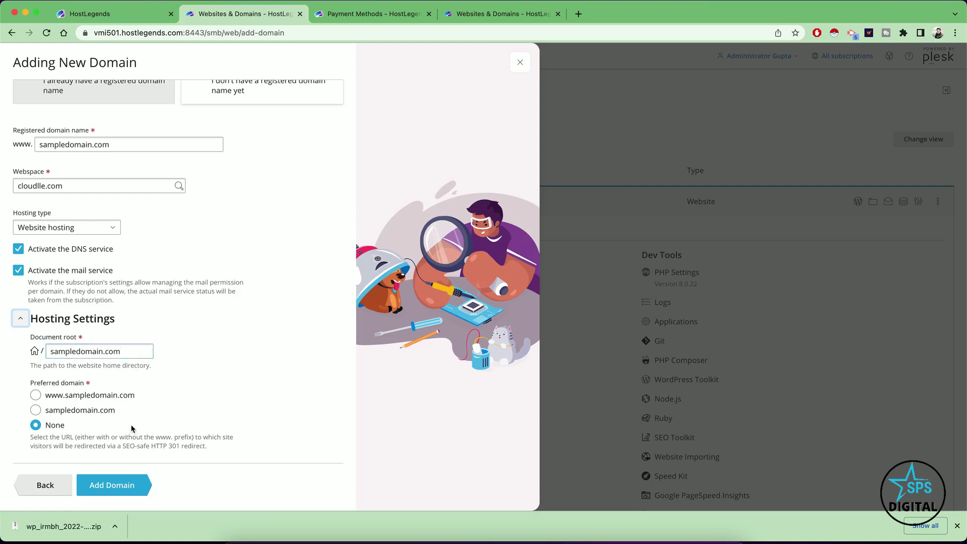
left_click(79, 483)
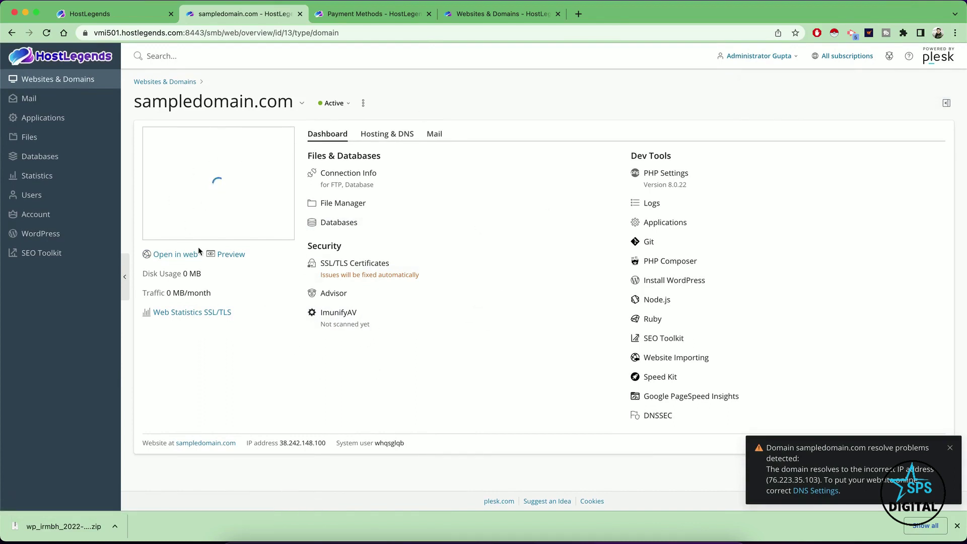
left_click(106, 14)
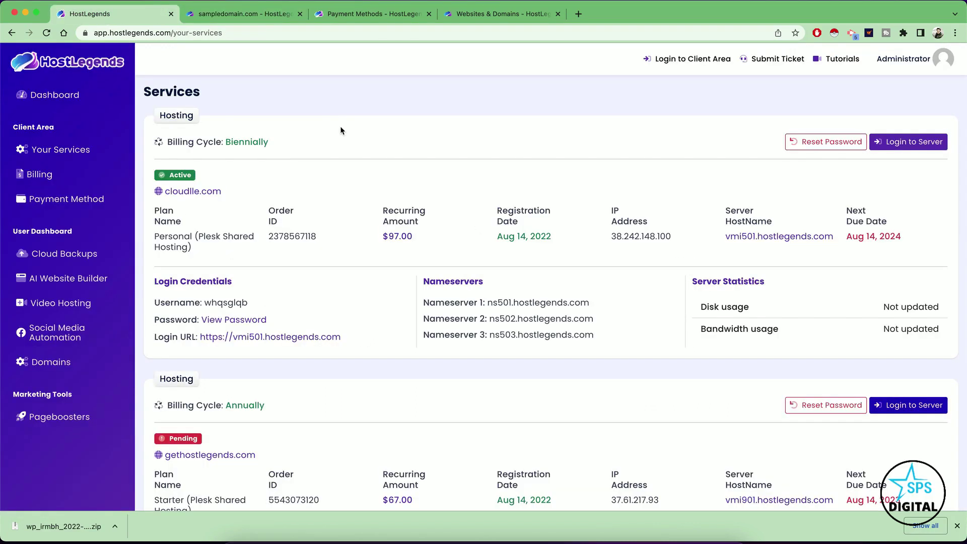
From the dashboard, search for sampledomiansystem.com, found available at $12.71 USD.
left_click(59, 96)
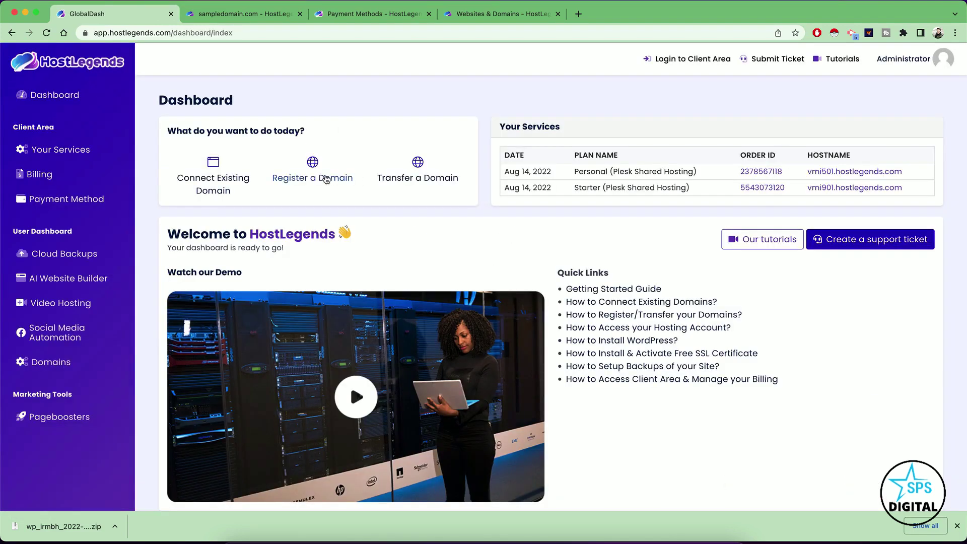
left_click(313, 178)
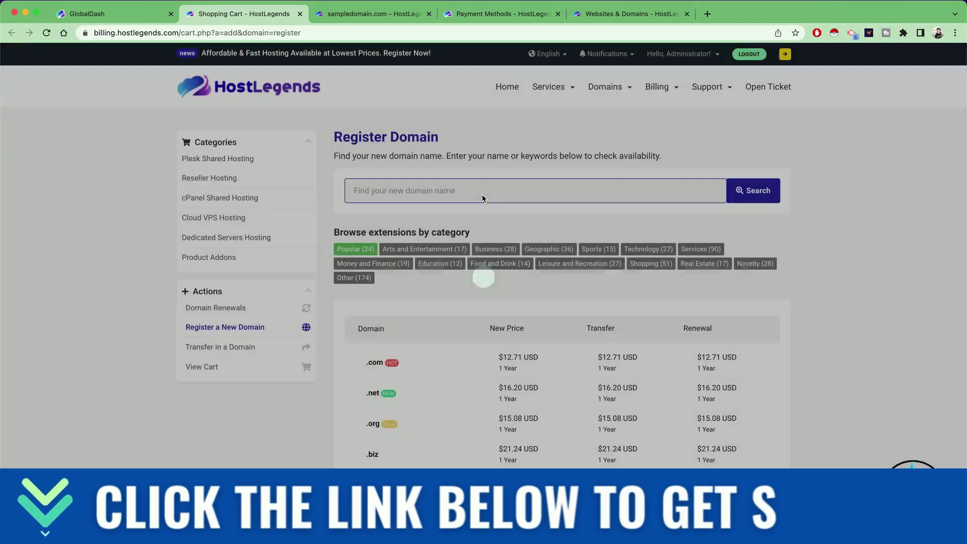
left_click(504, 196)
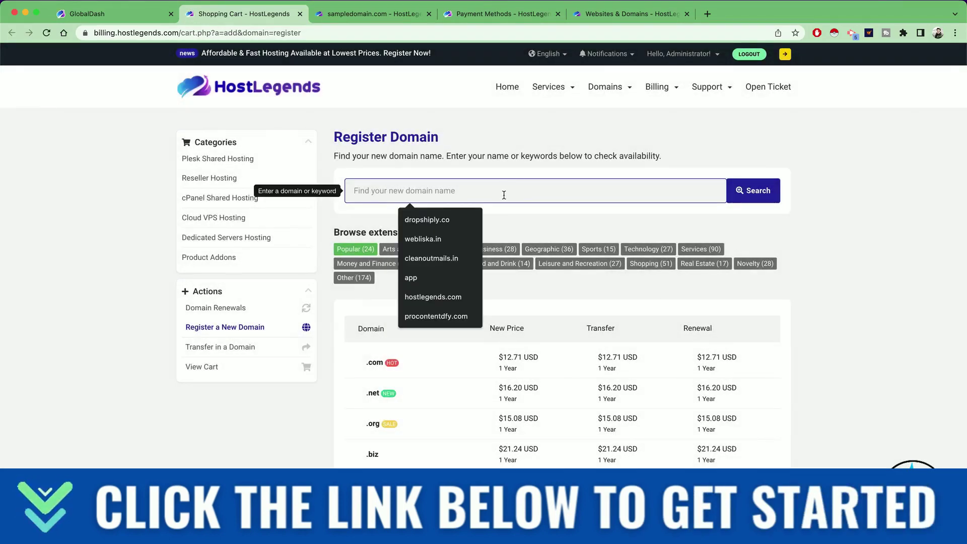
type("sampledomiansystem")
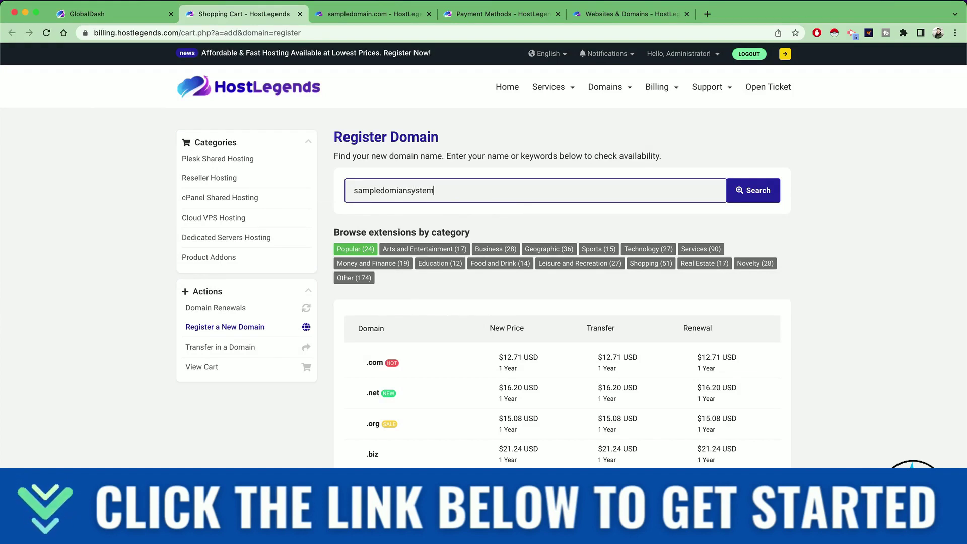
key("Return")
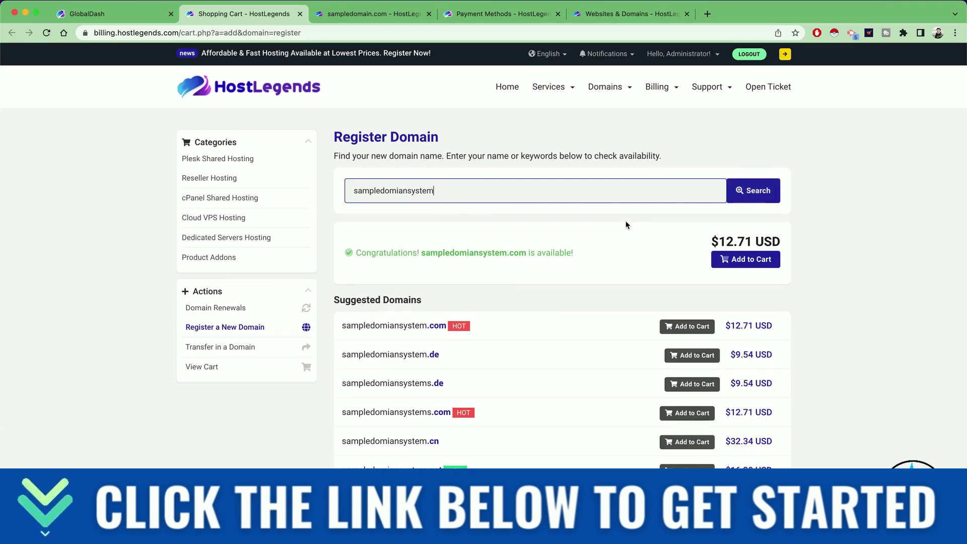
scroll(527, 328, "down", 5)
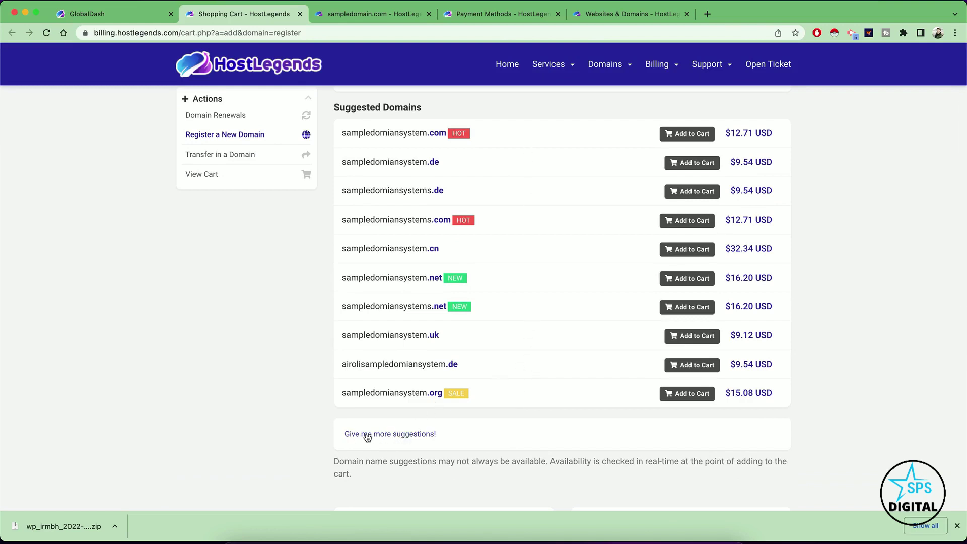
Load two more batches of suggested alternative domain names.
left_click(398, 435)
scroll(592, 367, "down", 2)
scroll(592, 367, "down", 3)
scroll(582, 367, "down", 1)
left_click(389, 340)
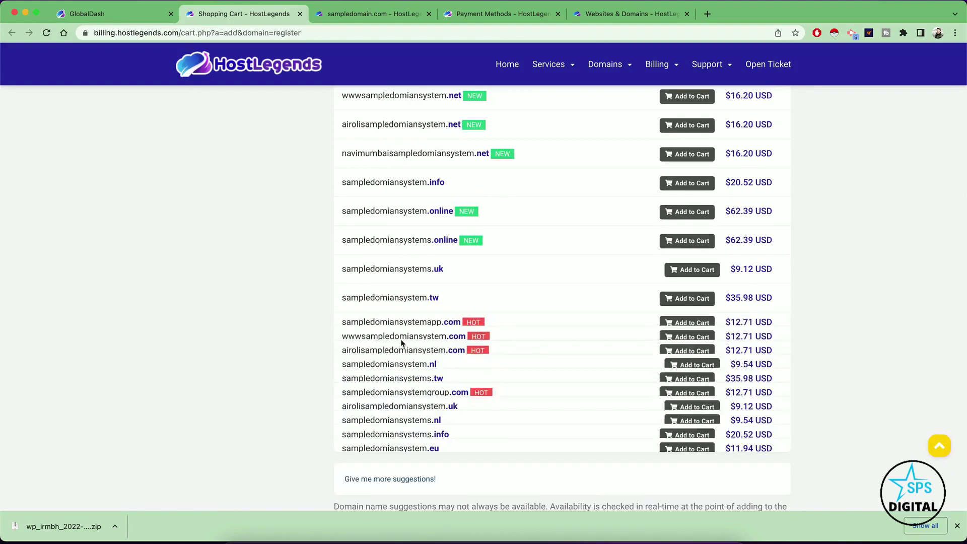
scroll(583, 312, "down", 2)
scroll(582, 312, "up", 5)
scroll(582, 312, "up", 5)
scroll(583, 312, "up", 3)
scroll(582, 313, "down", 3)
scroll(583, 311, "up", 3)
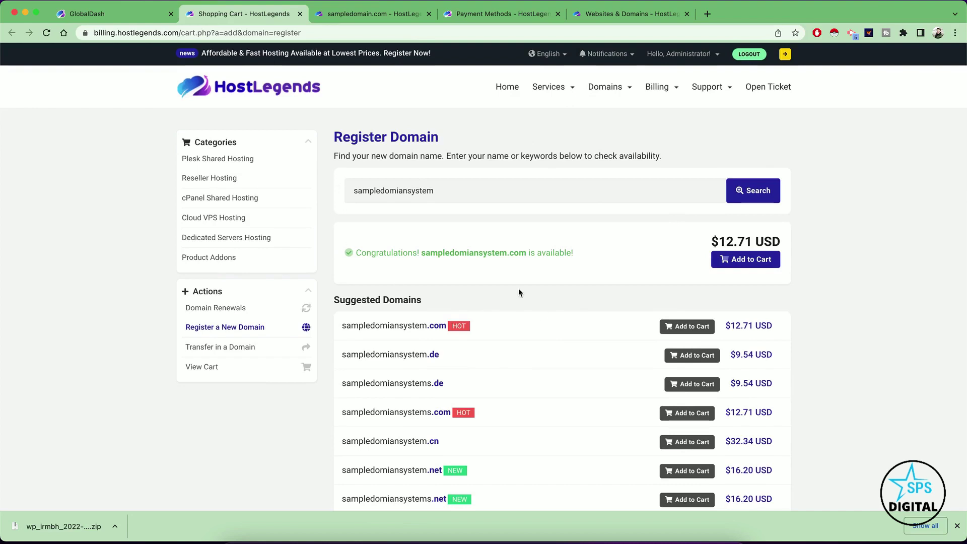
Open the Transfer a Domain form with its authorization code field, then return to the dashboard.
left_click(95, 15)
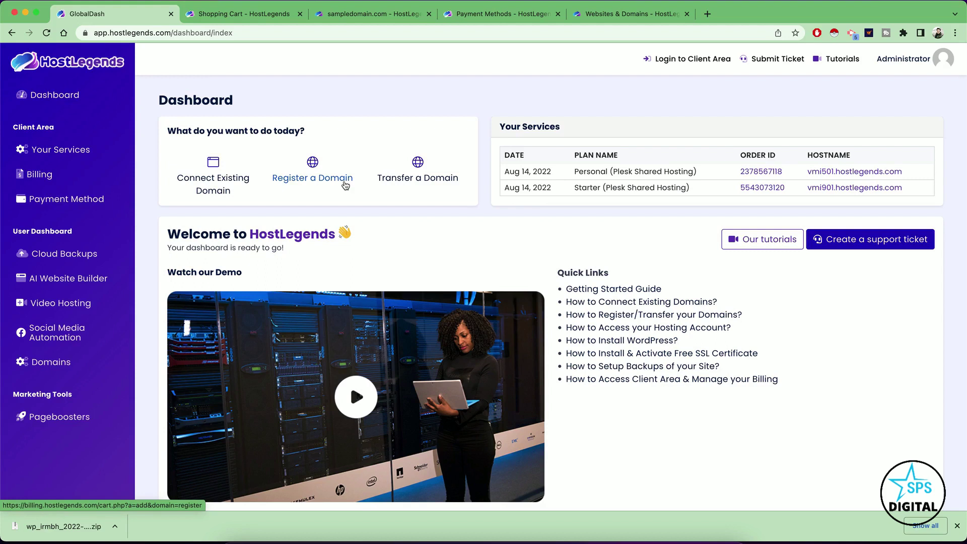
left_click(423, 185)
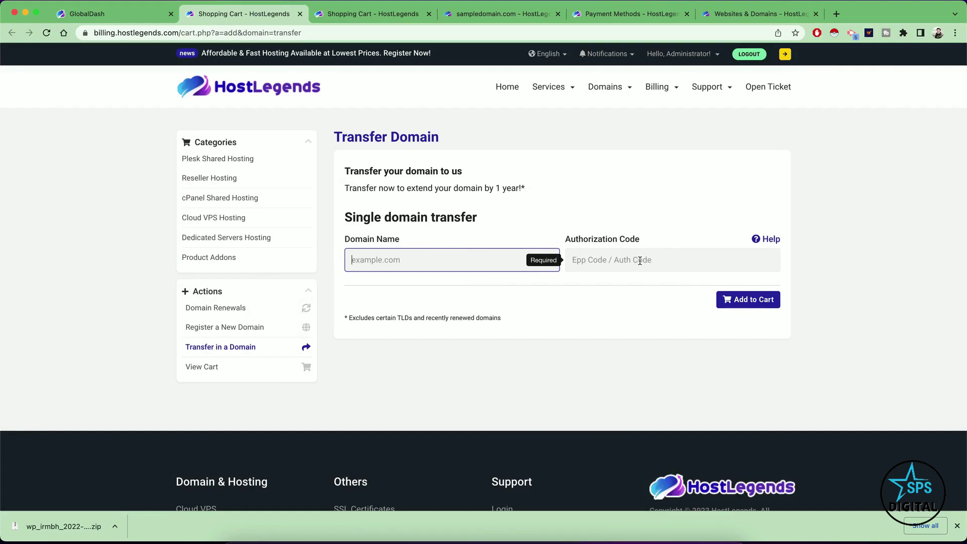
left_click(619, 264)
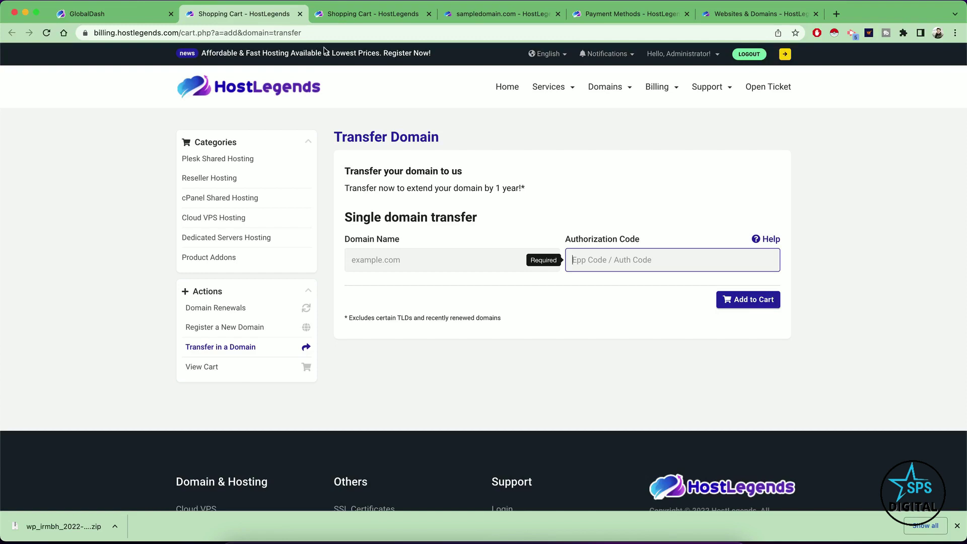
left_click(122, 16)
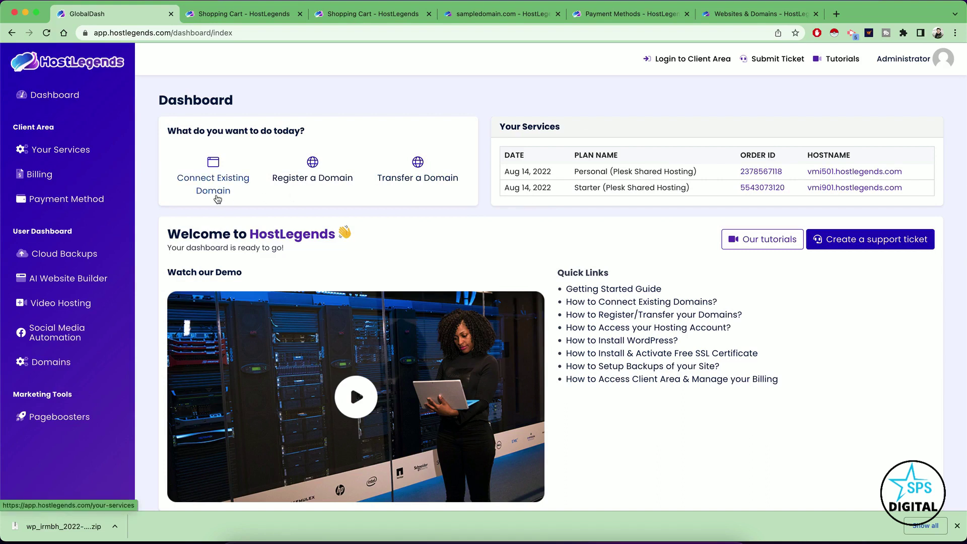
scroll(45, 216, "down", 1)
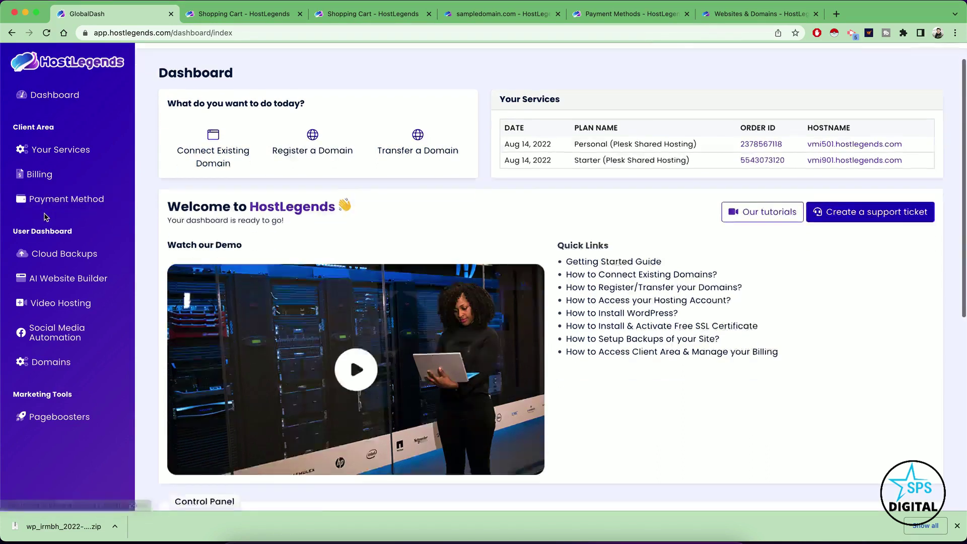
scroll(45, 217, "down", 1)
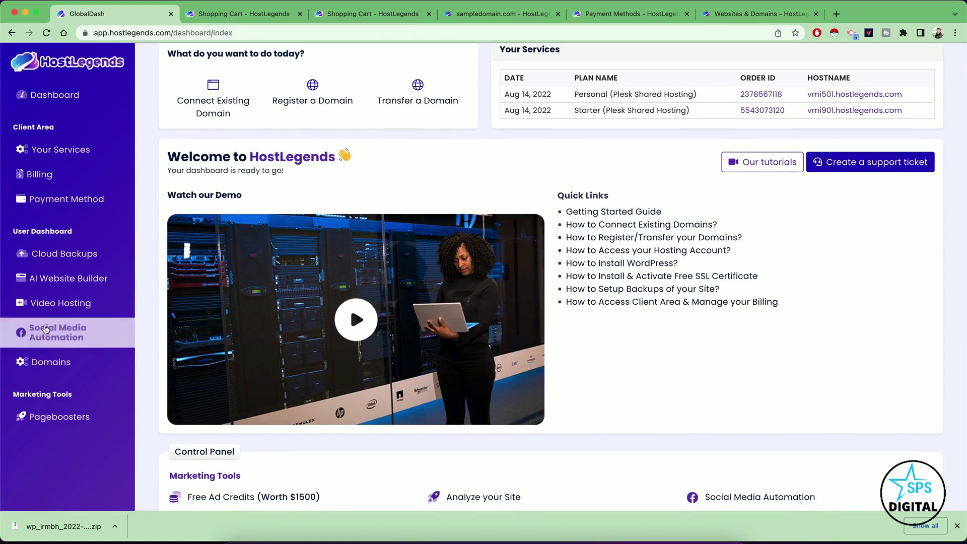
Visit the Cloud Backups page and log into RoyalDrive storage in a new tab.
left_click(49, 254)
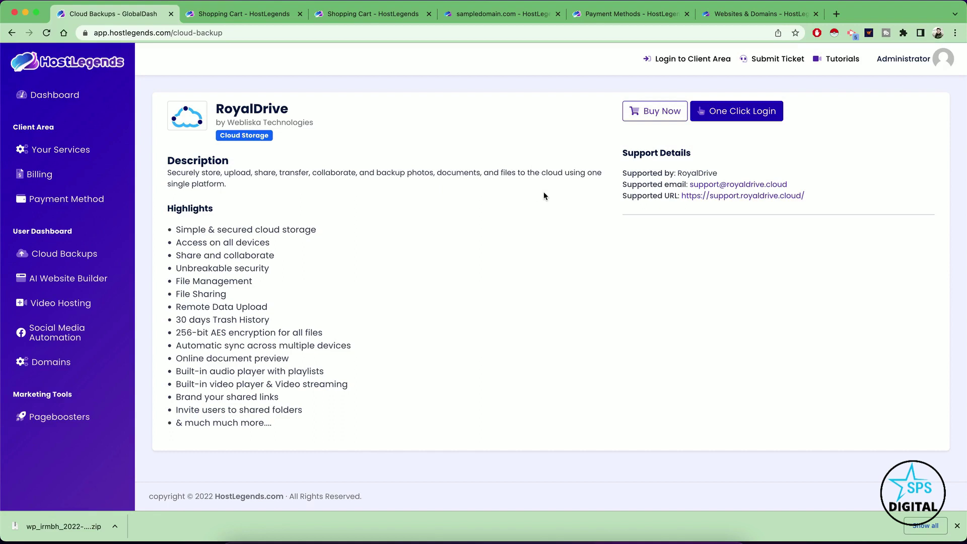
left_click(756, 113)
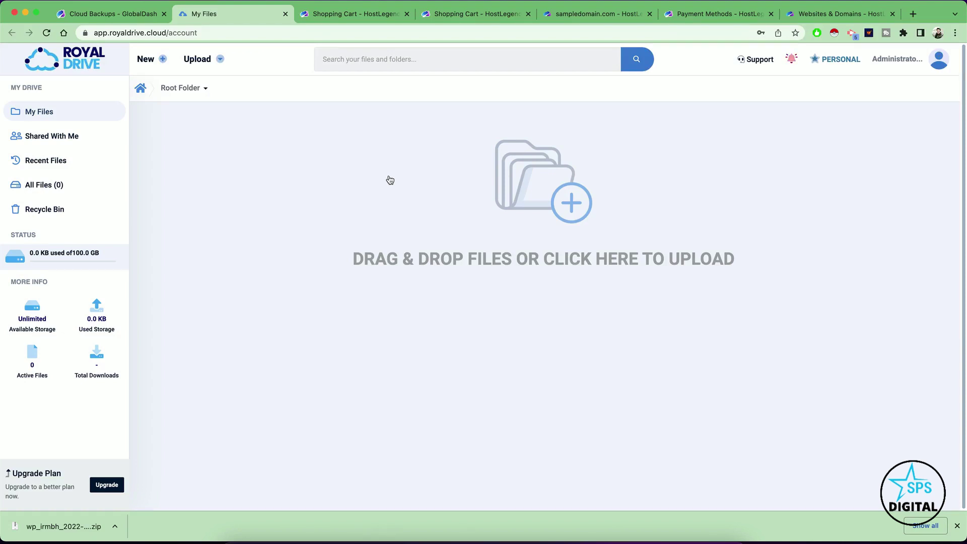
Go to the AI Website Builder page and log into Pagemingo with One Click Login.
left_click(109, 13)
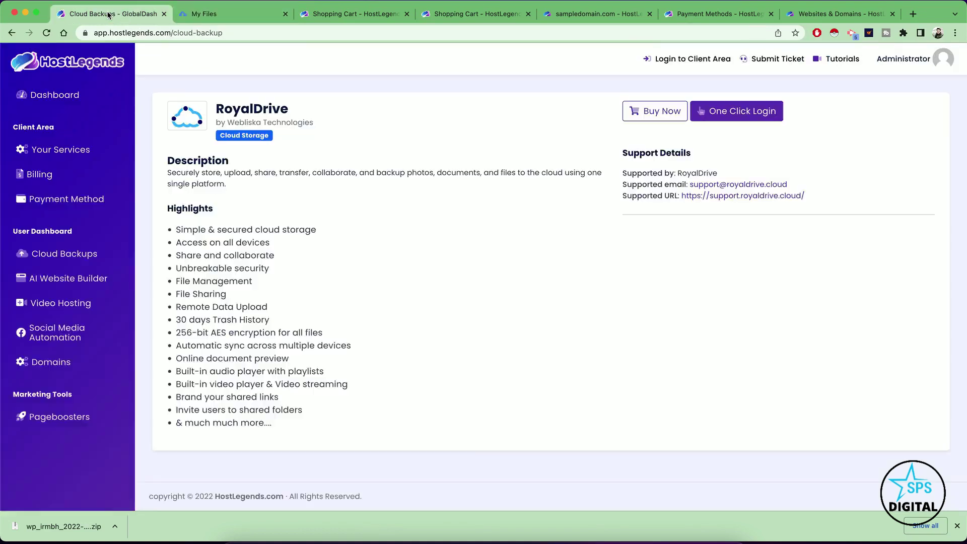
left_click(83, 276)
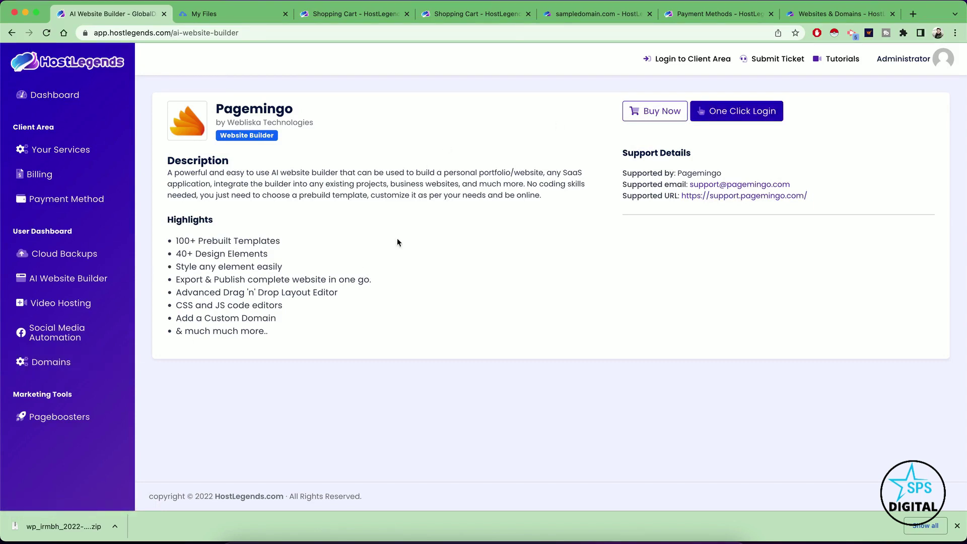
left_click(738, 113)
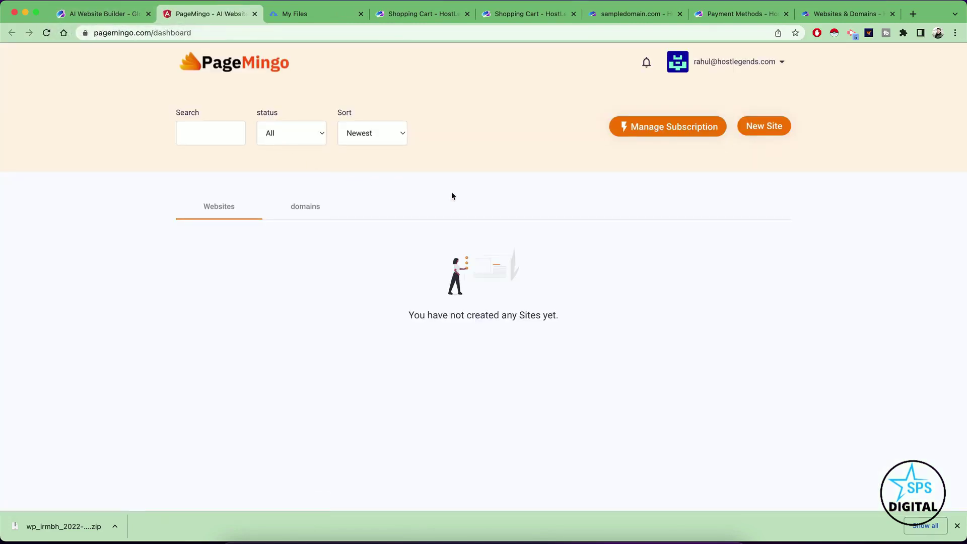
Start a new site and filter the template gallery to Photography.
left_click(766, 127)
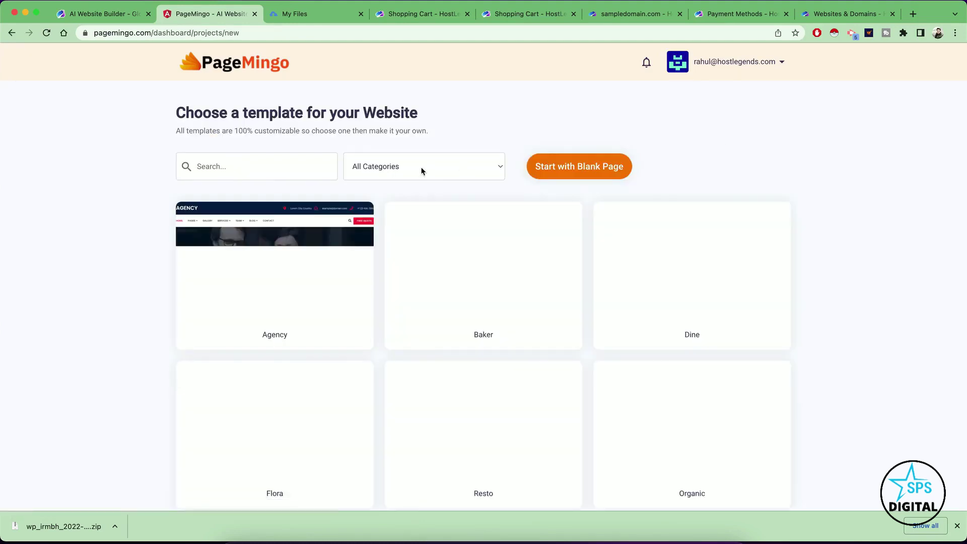
left_click(260, 166)
left_click(390, 163)
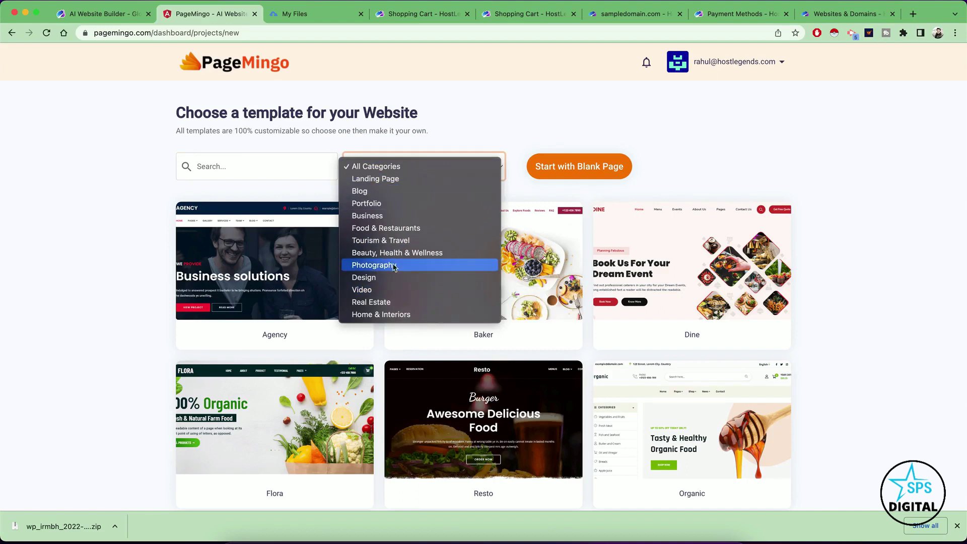
left_click(373, 266)
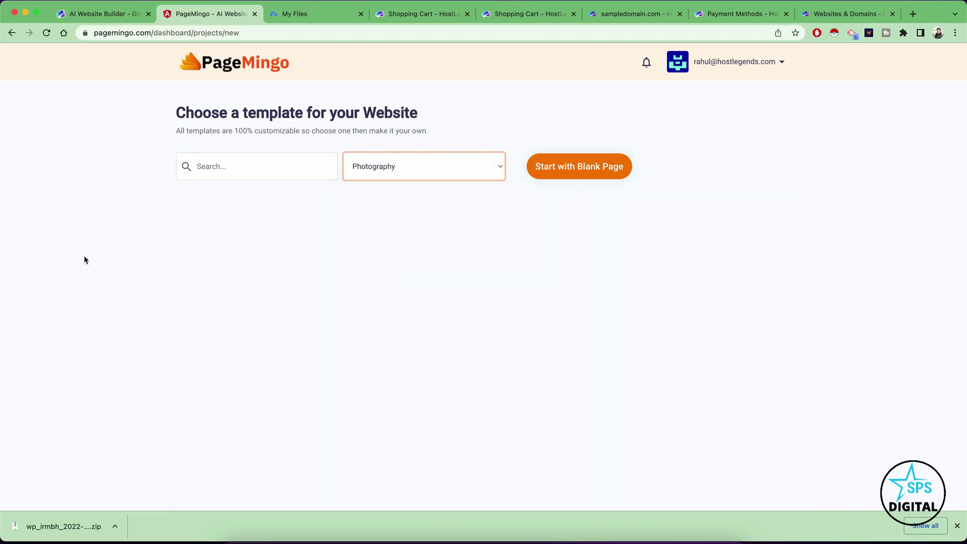
Filter the templates to Food & Restaurants, then return to the HostLegends Pagemingo page.
left_click(410, 165)
left_click(379, 131)
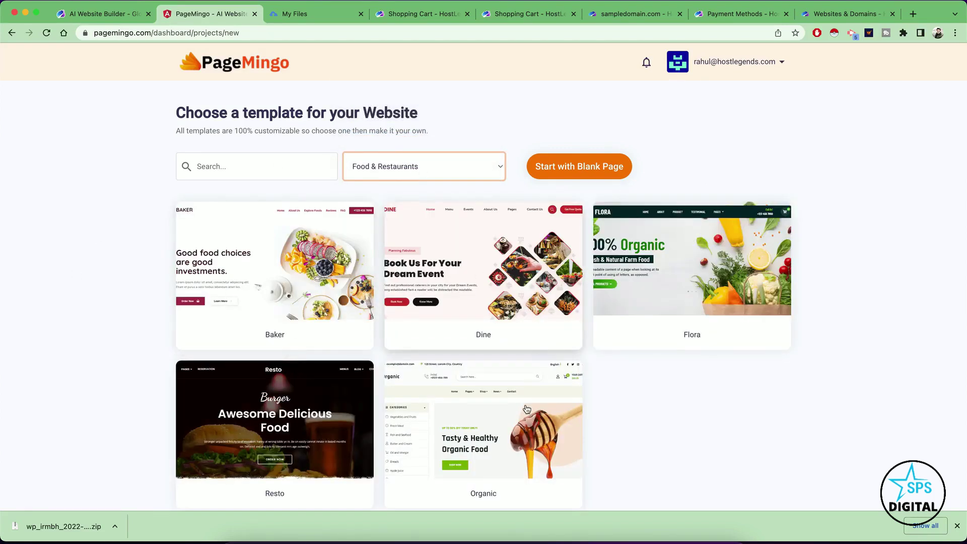
scroll(527, 408, "down", 1)
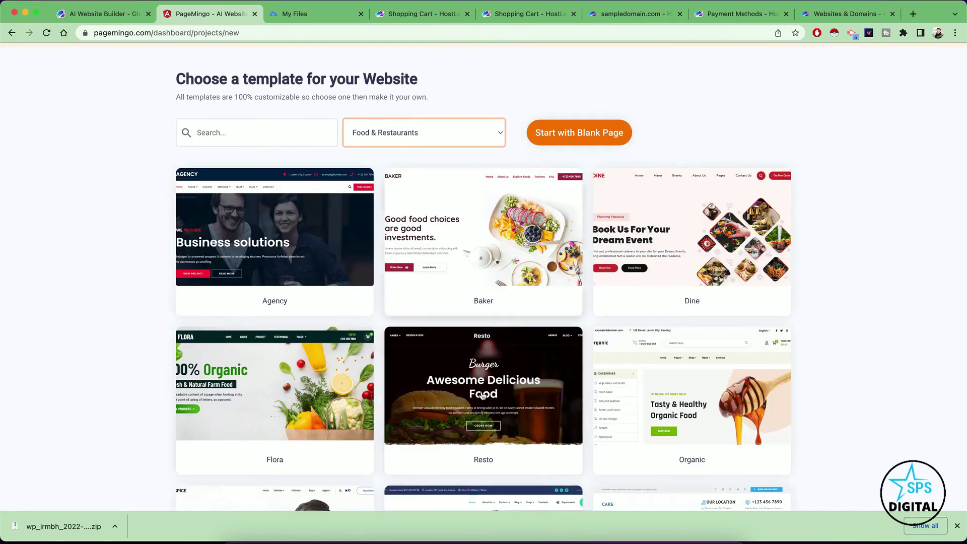
scroll(482, 396, "down", 4)
scroll(482, 396, "down", 3)
scroll(483, 396, "up", 8)
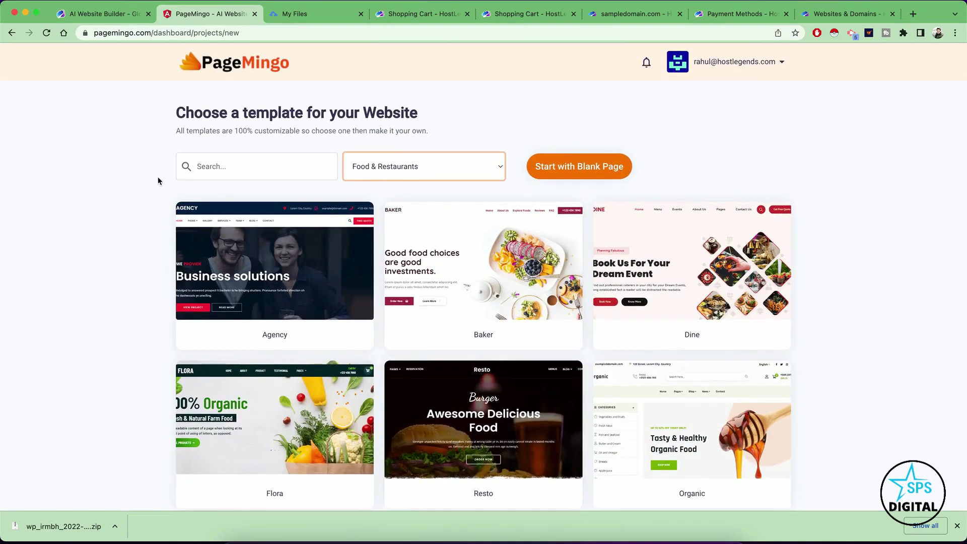
left_click(90, 13)
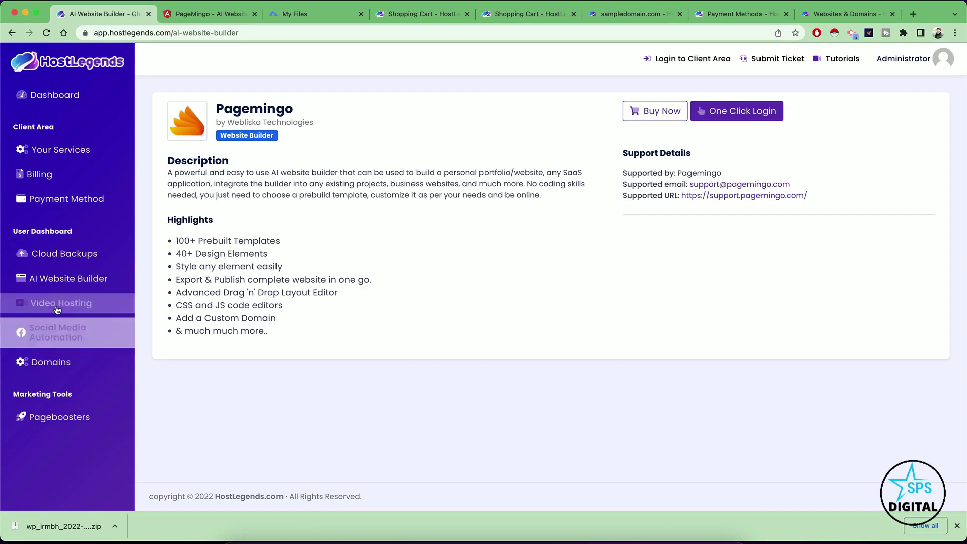
Log into Vidmingo from the Video Hosting page, then show the ViralDashboard social media page.
left_click(80, 308)
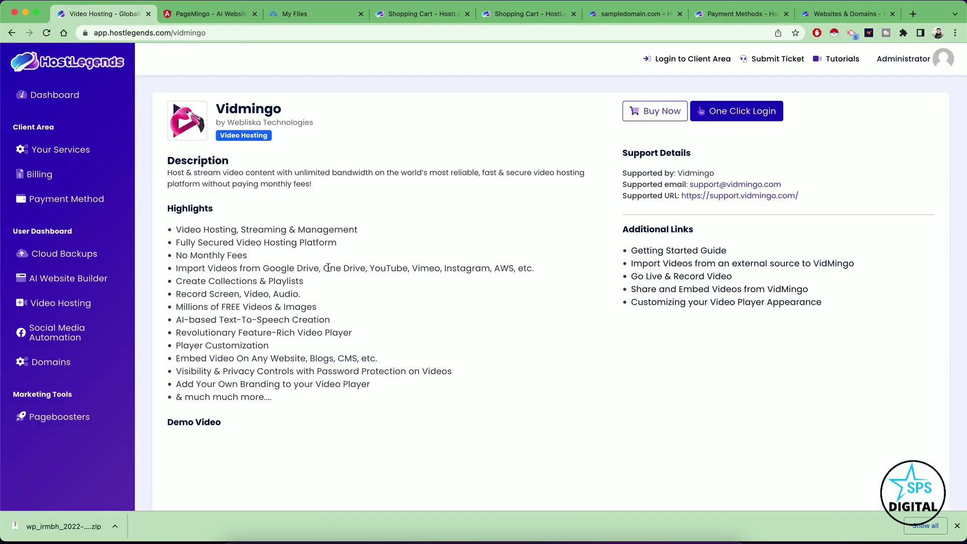
left_click(726, 112)
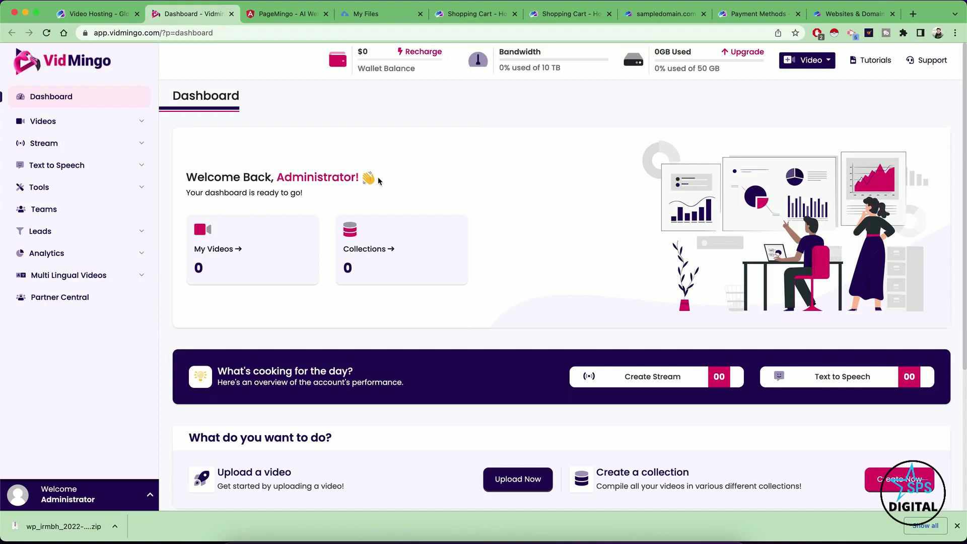
key("ctrl+shift+Tab")
scroll(407, 278, "down", 5)
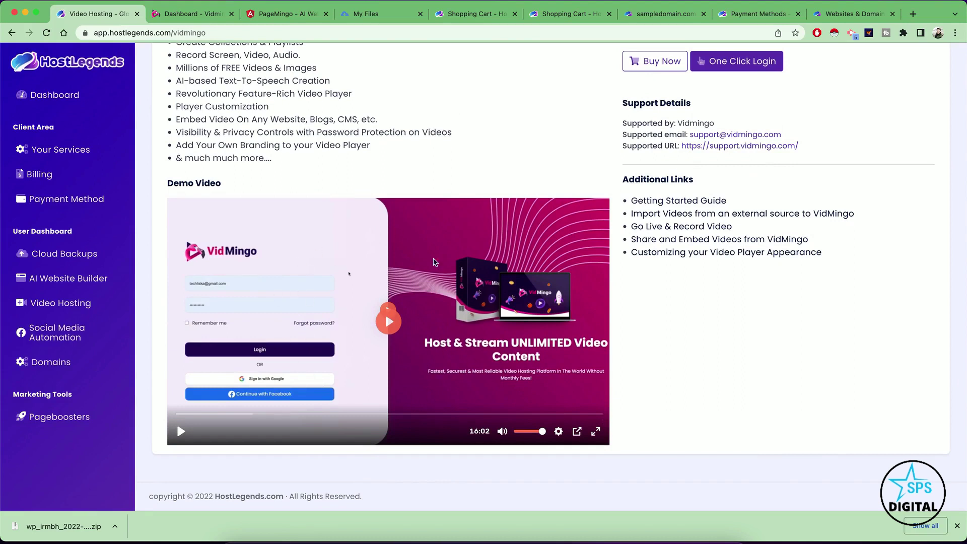
scroll(547, 112, "up", 3)
scroll(546, 112, "up", 2)
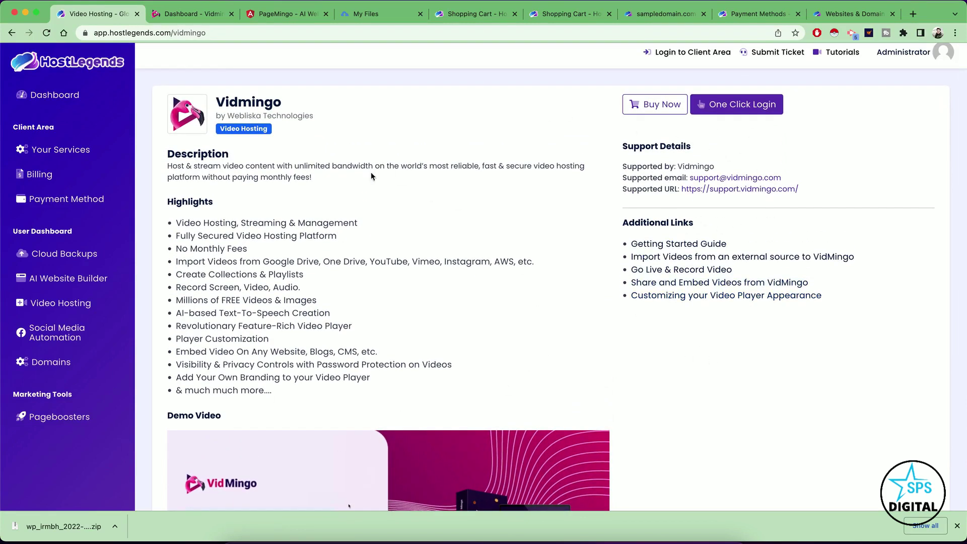
left_click(77, 333)
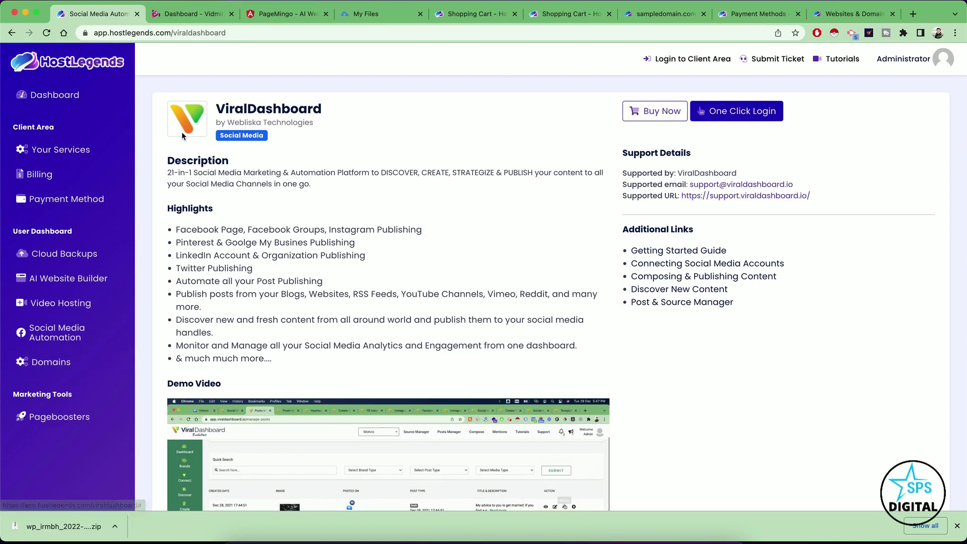
View the Free Ad Credits offers from the dashboard, then return to the main Dashboard.
left_click(72, 95)
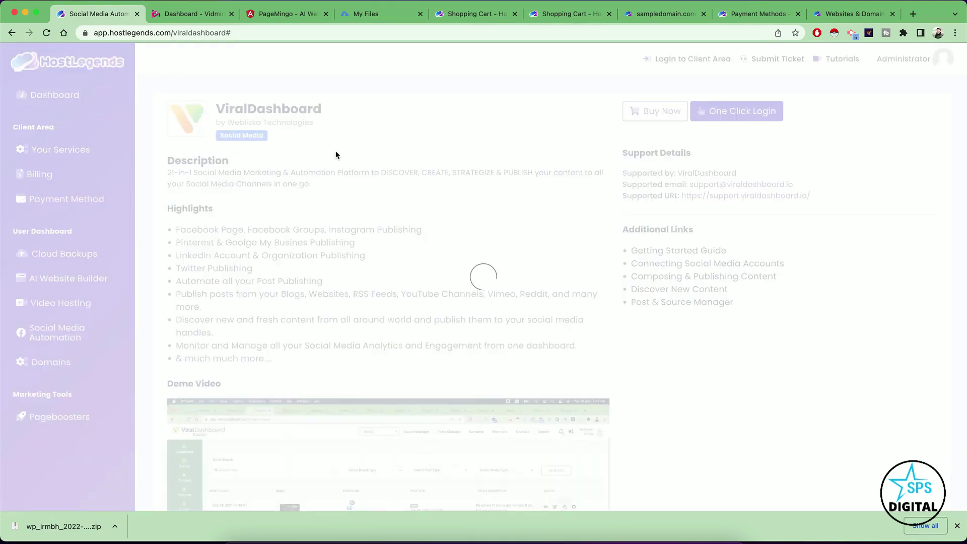
scroll(419, 237, "down", 5)
scroll(419, 237, "down", 2)
scroll(420, 237, "down", 2)
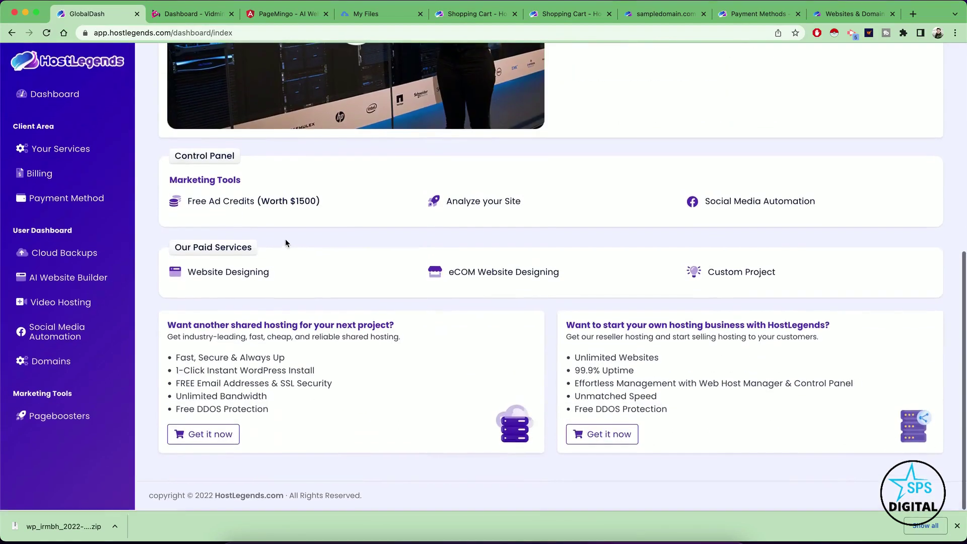
left_click(272, 202)
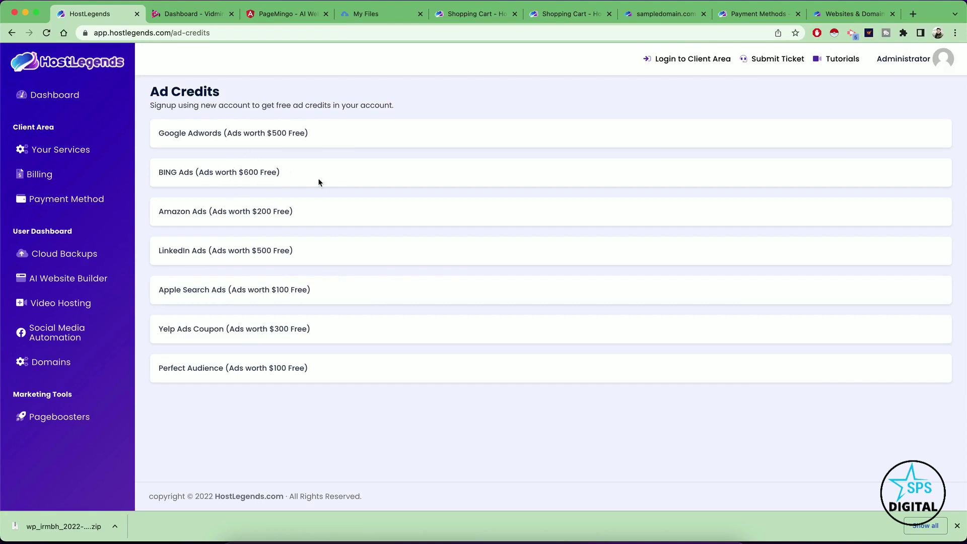
left_click(55, 96)
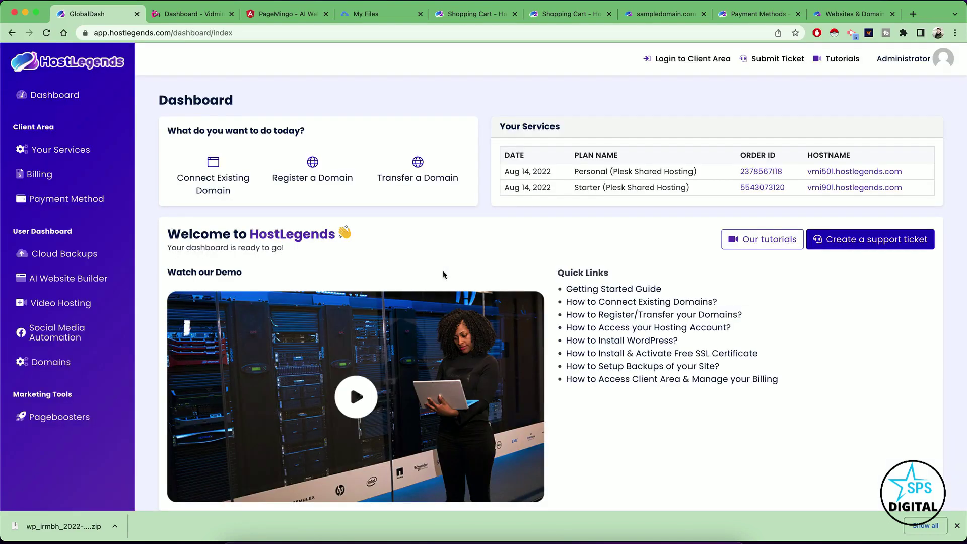
scroll(378, 275, "down", 5)
scroll(340, 280, "down", 3)
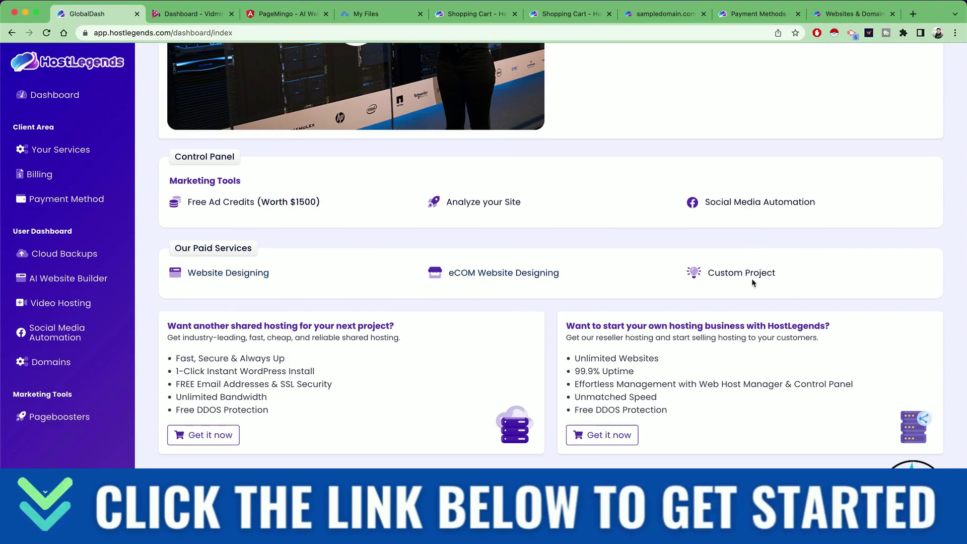
scroll(822, 272, "up", 5)
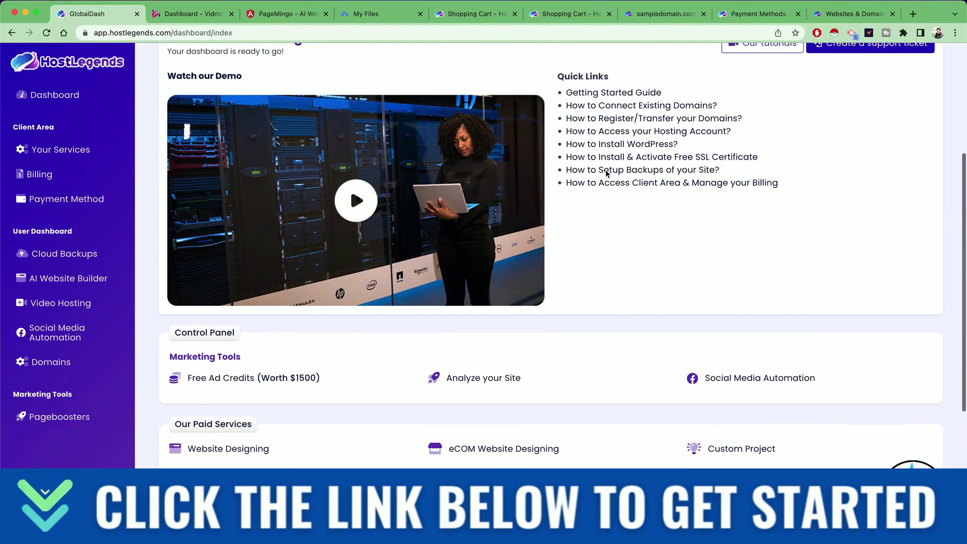
scroll(607, 174, "up", 3)
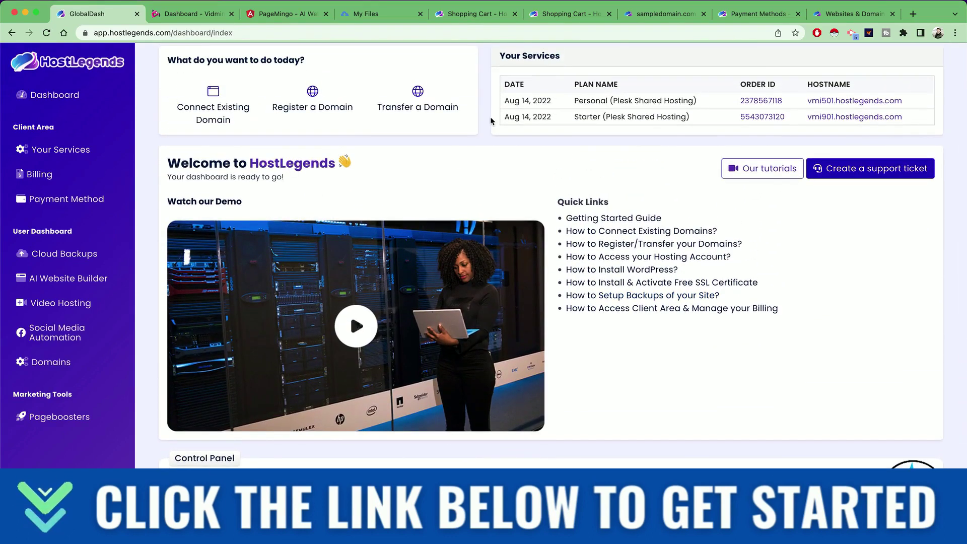
scroll(491, 121, "up", 2)
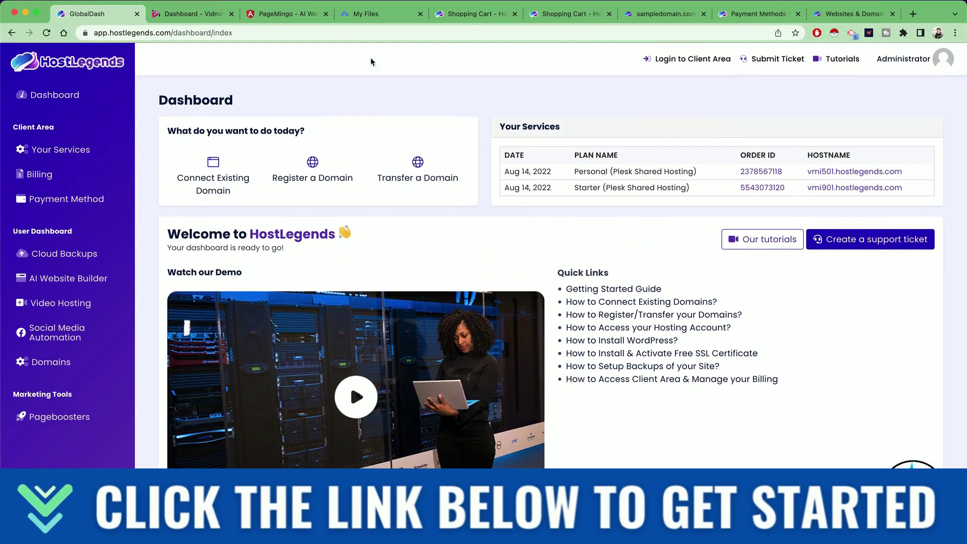